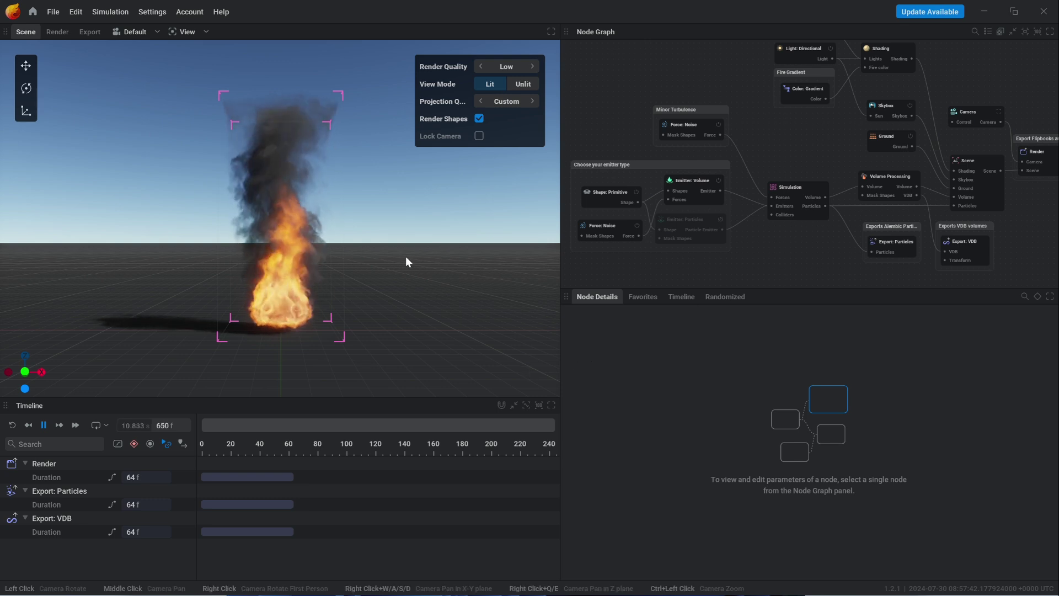
# - Select the Simulation node and try timesteps of 177 Hz and 57 Hz on the fire
pyautogui.moveTo(423, 257); pyautogui.dragTo(339, 301)
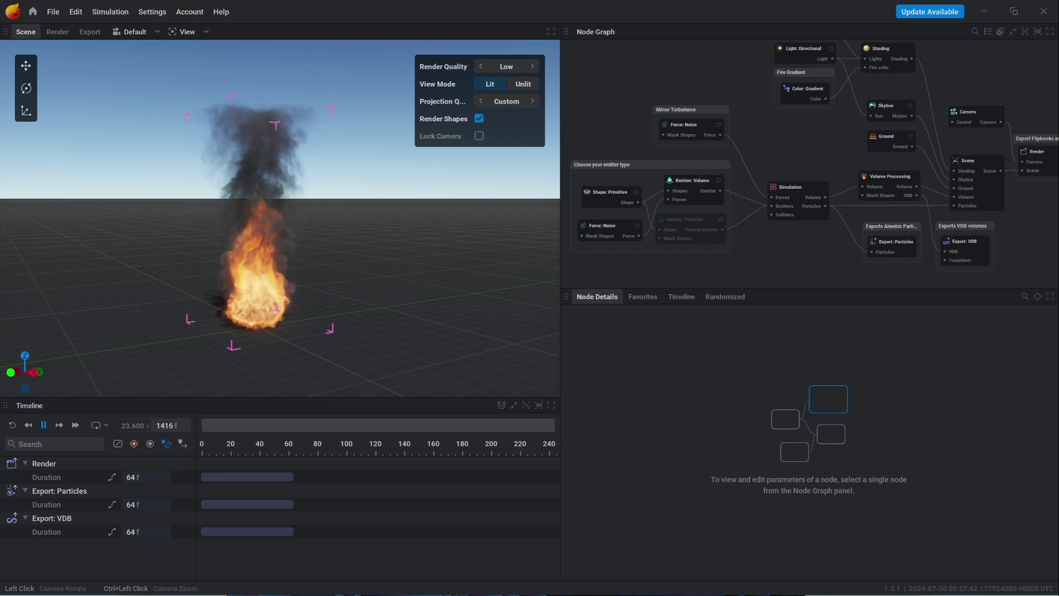
pyautogui.moveTo(435, 244); pyautogui.dragTo(480, 231)
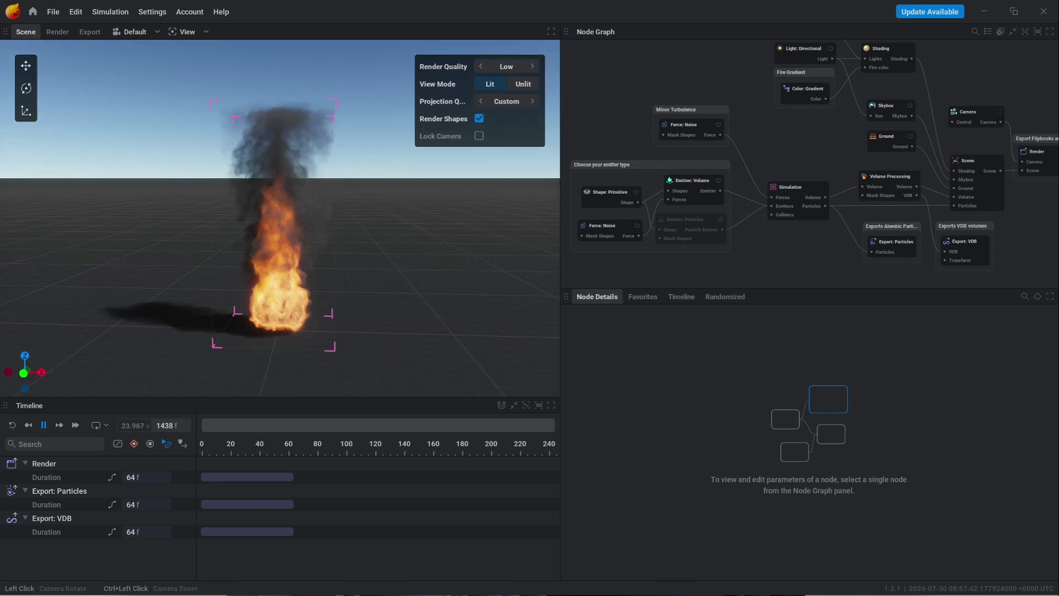
pyautogui.click(799, 197)
pyautogui.scroll(-5, 787, 515)
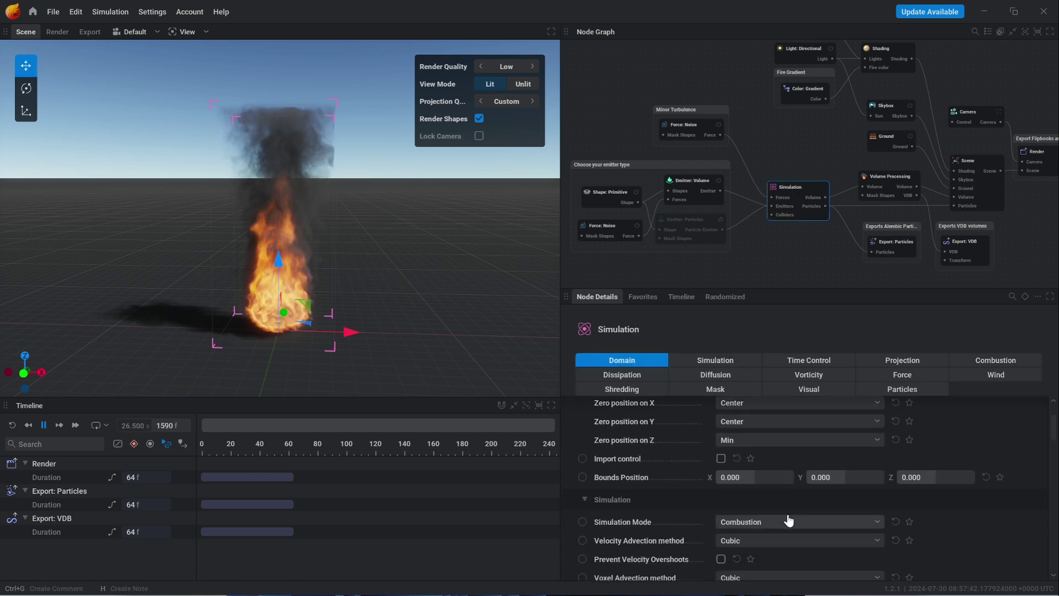
pyautogui.scroll(-5, 787, 515)
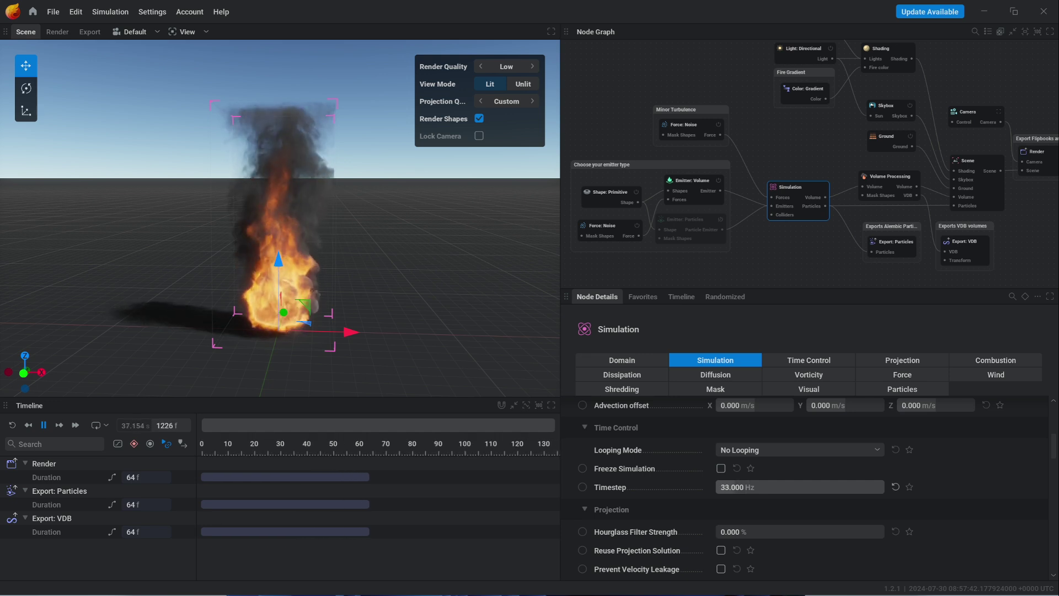
pyautogui.moveTo(800, 486)
pyautogui.mouseDown()
pyautogui.moveTo(773, 486)
pyautogui.moveTo(818, 487)
pyautogui.mouseUp()
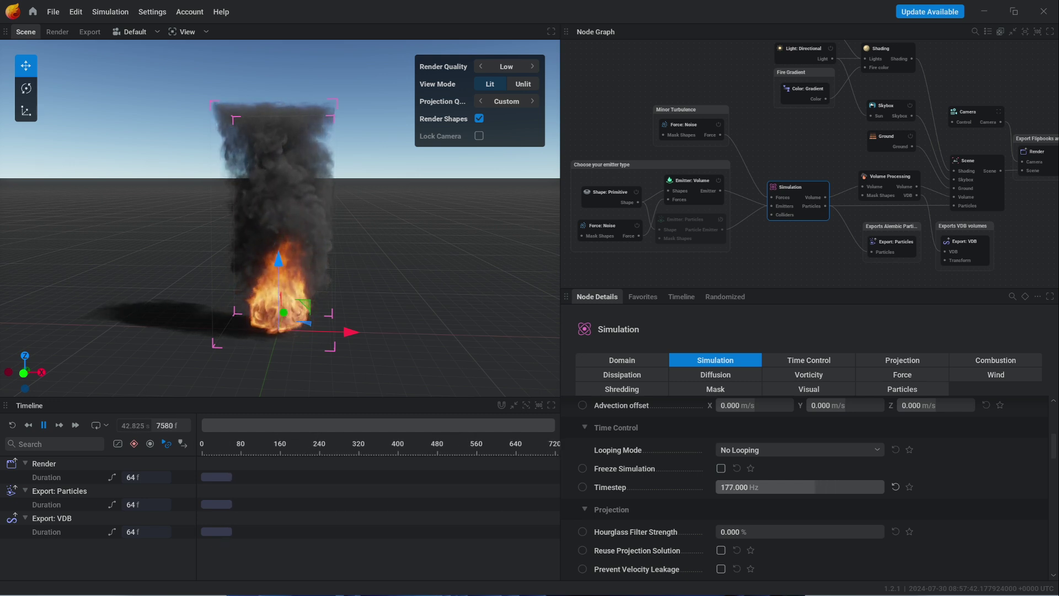
pyautogui.moveTo(812, 487); pyautogui.dragTo(748, 486)
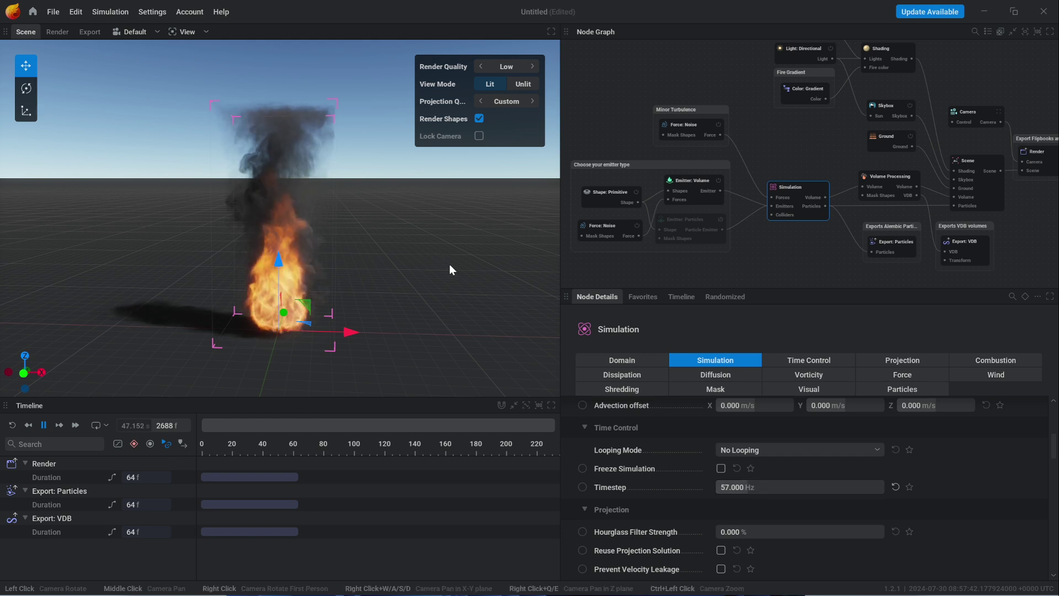
# - Set the Simulation node's timestep to 60 Hz
pyautogui.moveTo(450, 213); pyautogui.dragTo(381, 221)
pyautogui.click(756, 487)
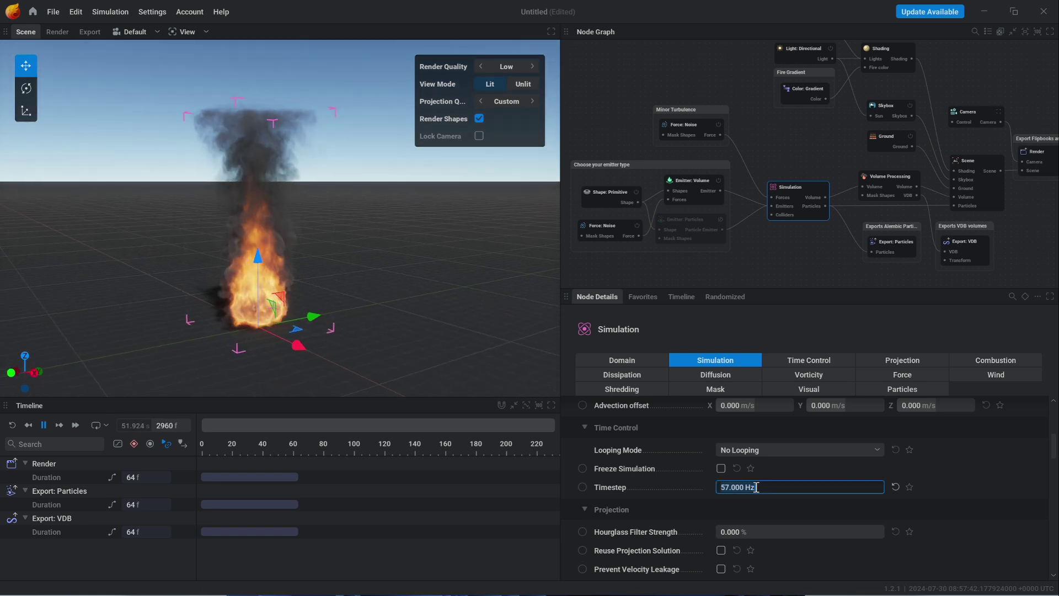
pyautogui.write('60')
pyautogui.press('Return')
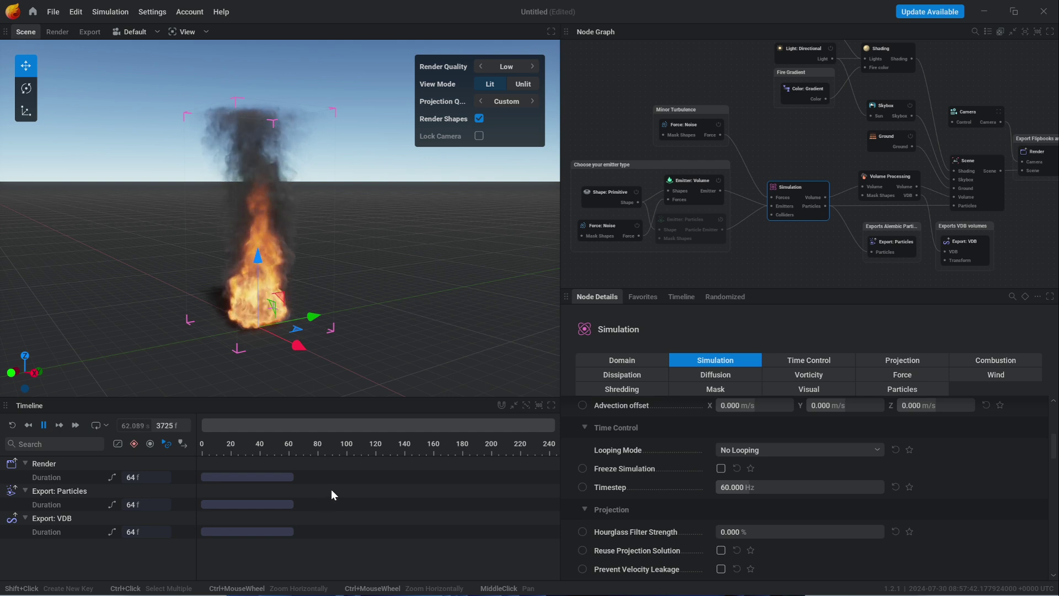
# - Set the Simulation node's timestep to 24 Hz and view the fire from another angle
pyautogui.click(766, 483)
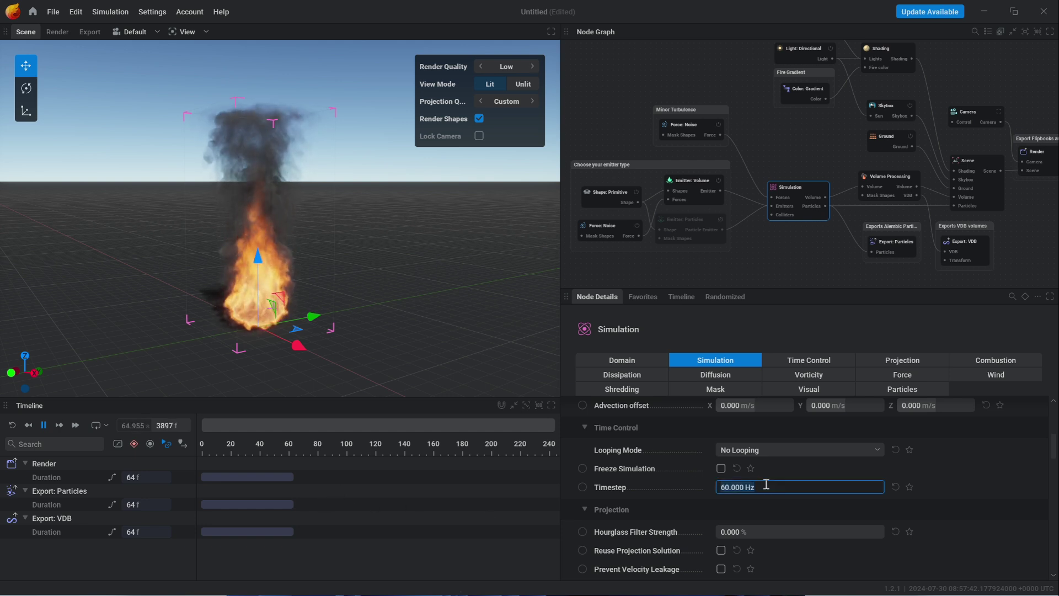
pyautogui.write('20')
pyautogui.press('BackSpace')
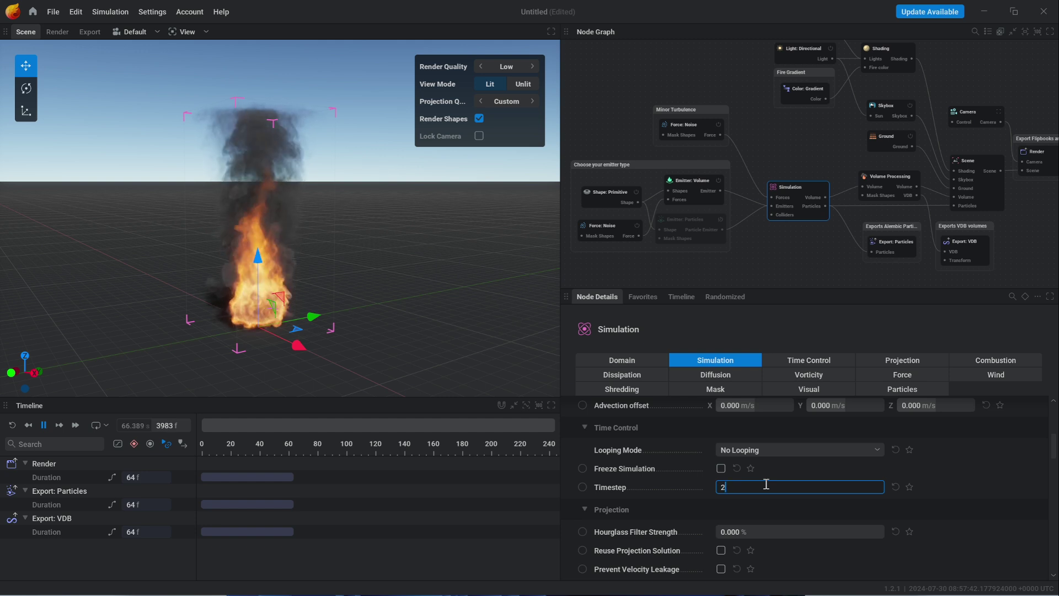
pyautogui.write('4')
pyautogui.press('Return')
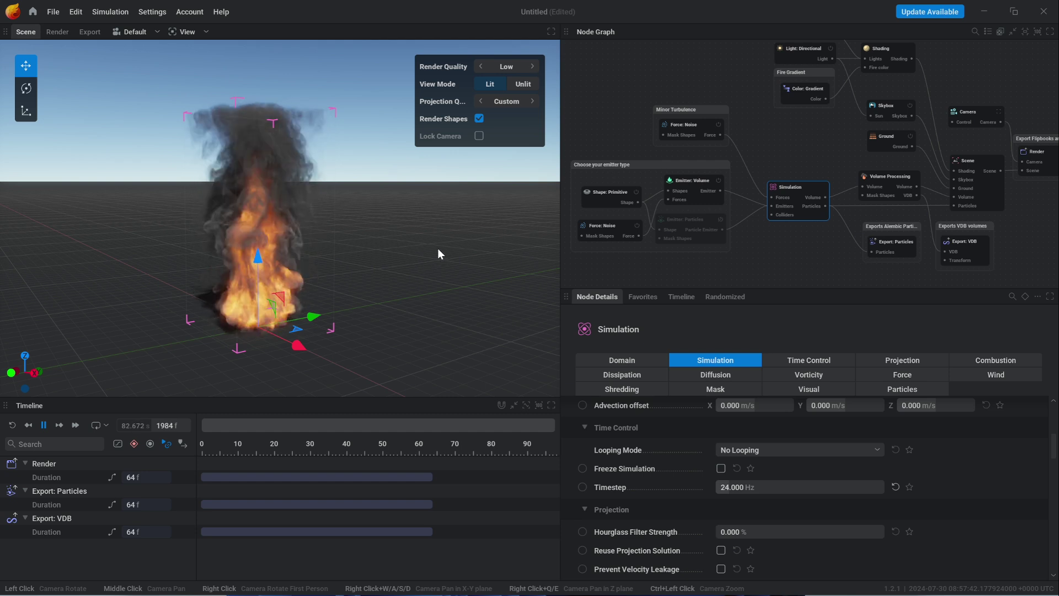
pyautogui.moveTo(449, 267); pyautogui.dragTo(436, 293)
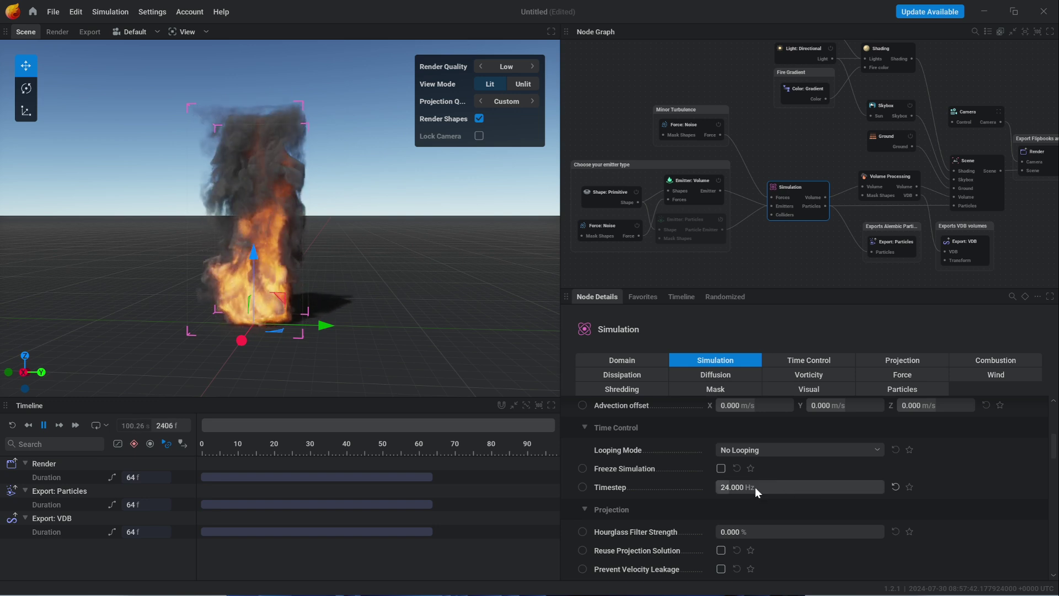
# - Try simulation timesteps of 73 Hz, 68 Hz and 88 Hz on the fire
pyautogui.moveTo(756, 488)
pyautogui.mouseDown()
pyautogui.moveTo(771, 488)
pyautogui.moveTo(756, 487)
pyautogui.mouseUp()
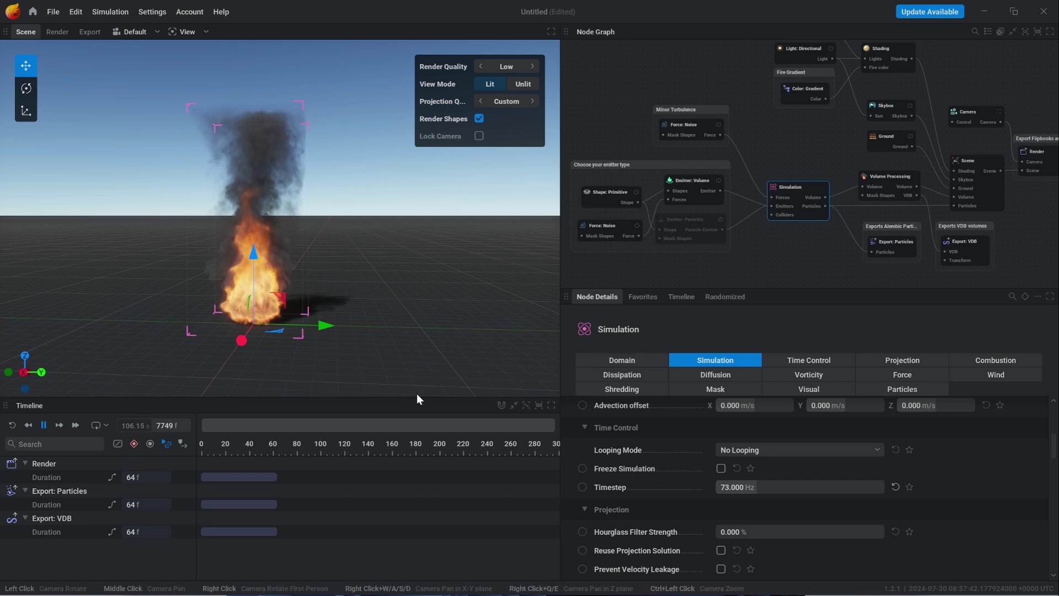
pyautogui.moveTo(415, 397); pyautogui.dragTo(415, 388)
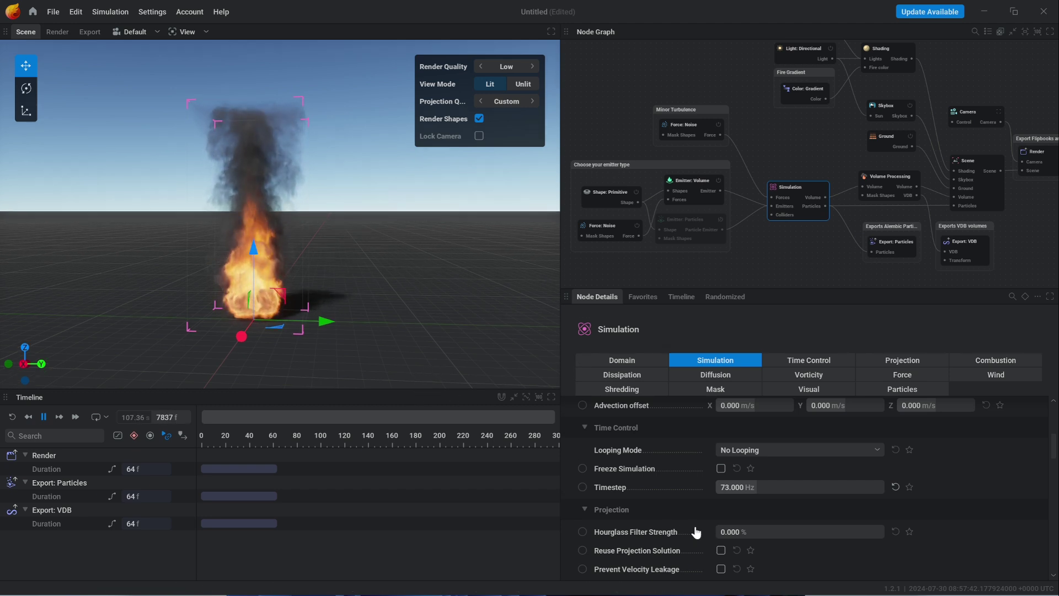
pyautogui.moveTo(766, 488)
pyautogui.mouseDown()
pyautogui.moveTo(740, 489)
pyautogui.moveTo(758, 489)
pyautogui.mouseUp()
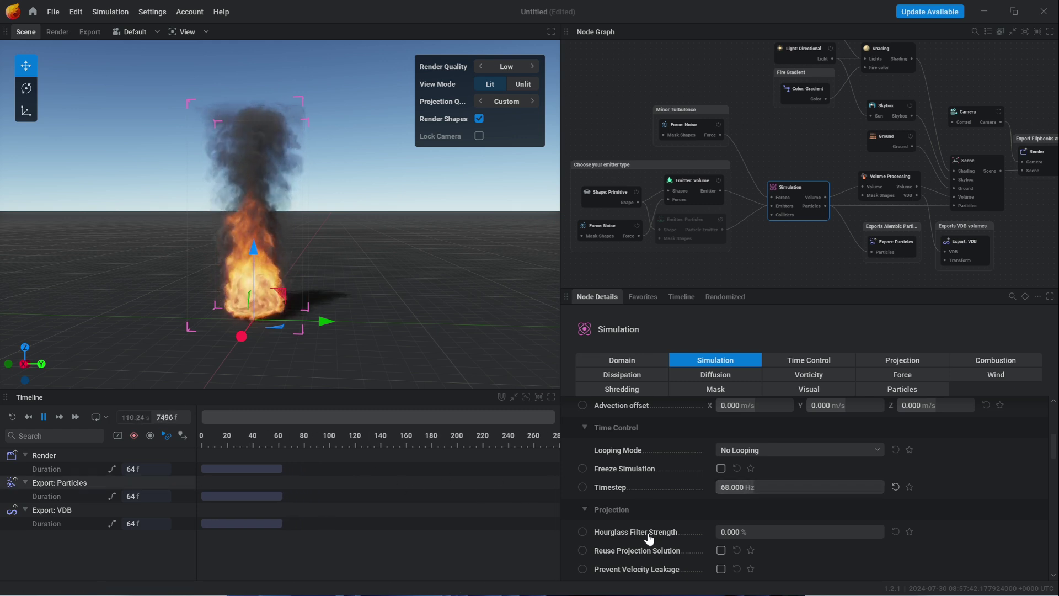
pyautogui.moveTo(751, 488); pyautogui.dragTo(755, 487)
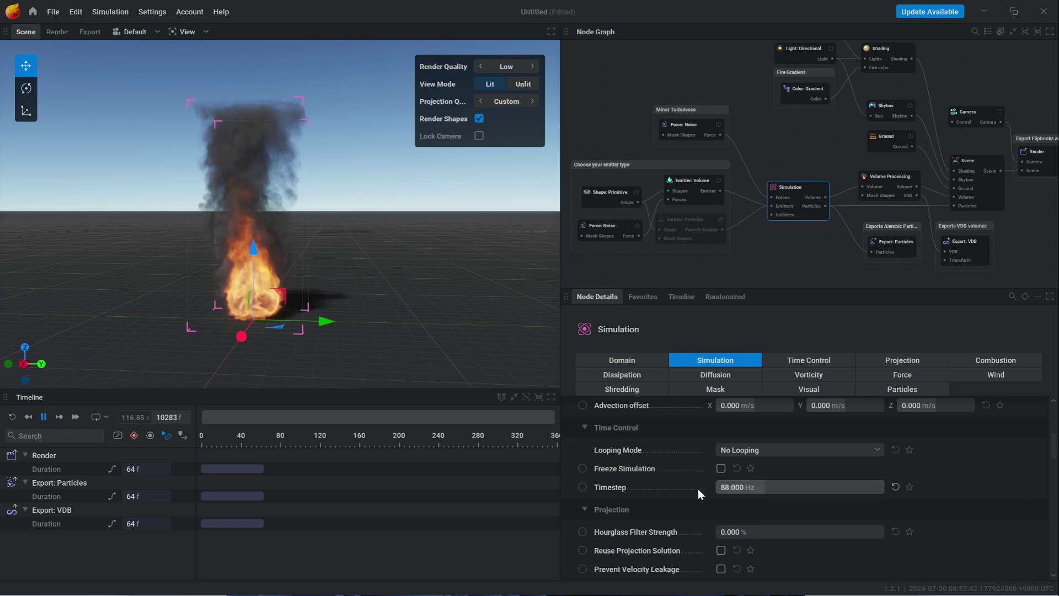
# - Set the simulation timestep to 32 Hz, raise it to 144 Hz, and restart the simulation
pyautogui.click(763, 485)
pyautogui.write('11')
pyautogui.press('Return')
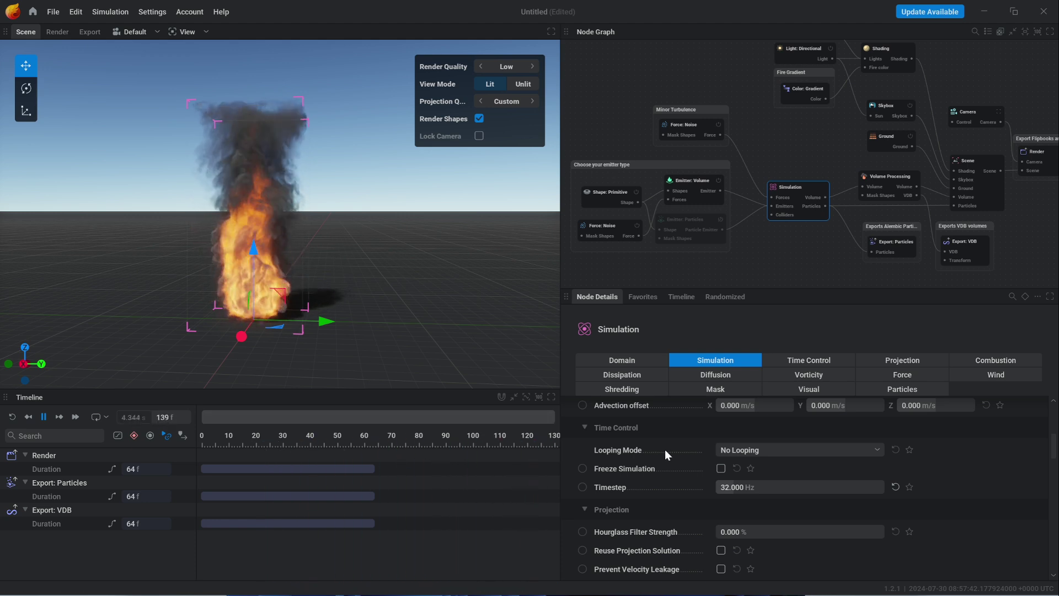
pyautogui.moveTo(741, 487); pyautogui.dragTo(796, 487)
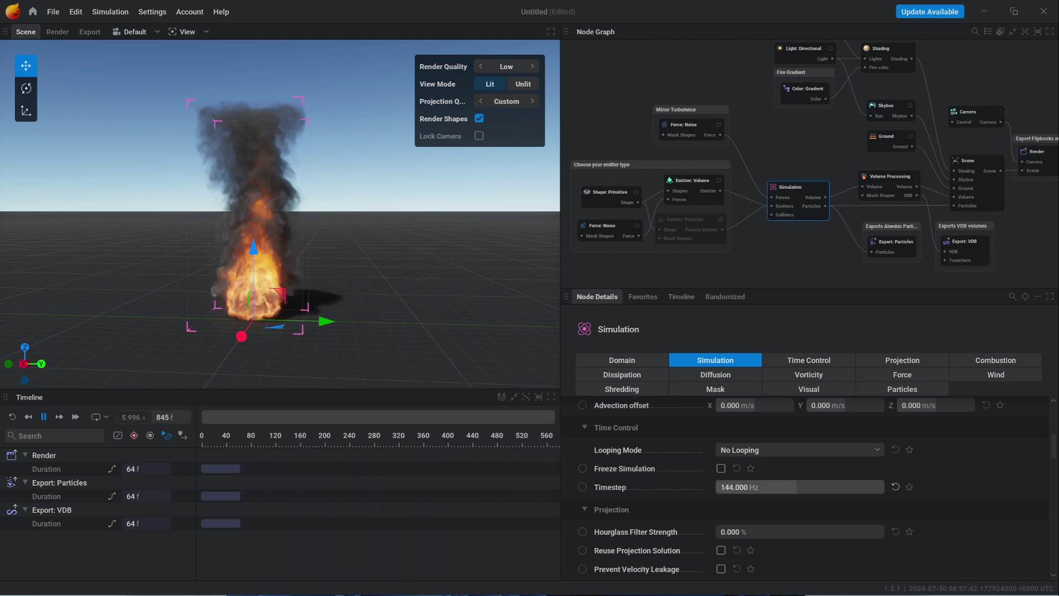
pyautogui.click(12, 417)
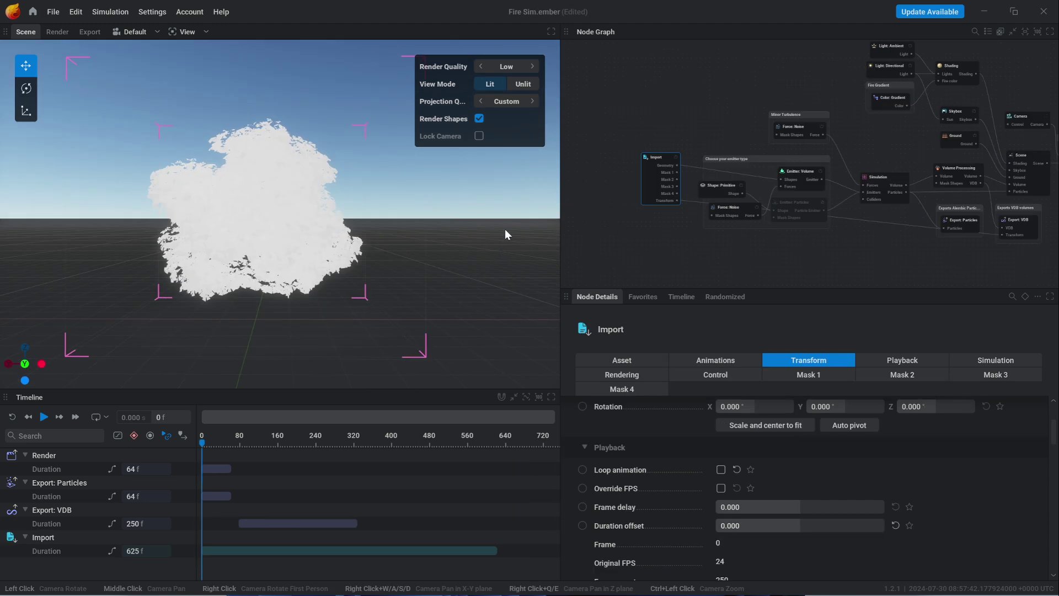
# - Scrub through the imported animation in Fire Sim.ember, reset to the start, and move the playhead to frame 562
pyautogui.moveTo(506, 229); pyautogui.dragTo(352, 320)
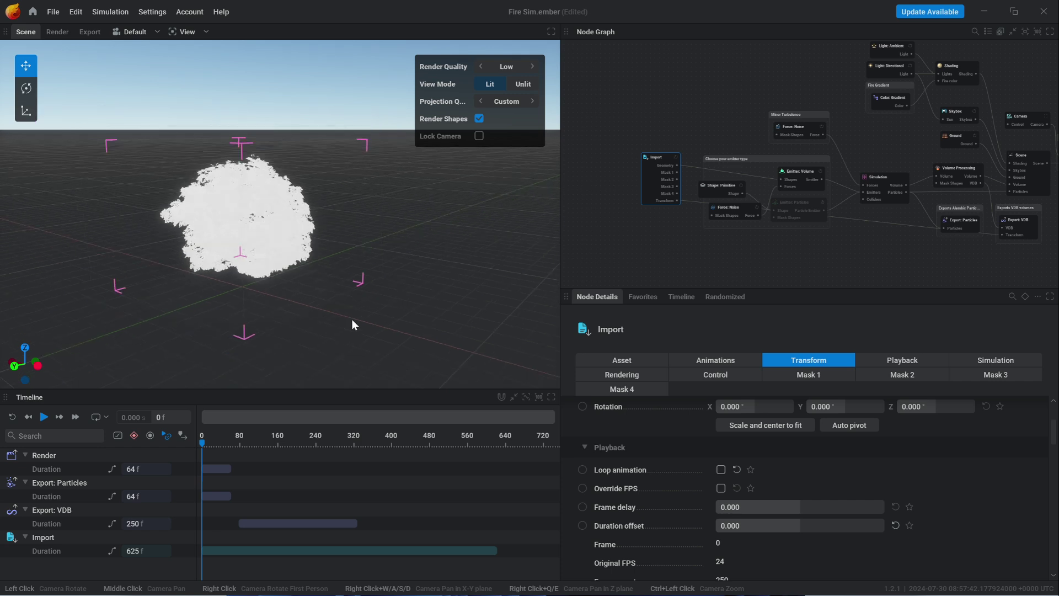
pyautogui.moveTo(203, 445); pyautogui.dragTo(428, 445)
pyautogui.moveTo(507, 443); pyautogui.dragTo(382, 463)
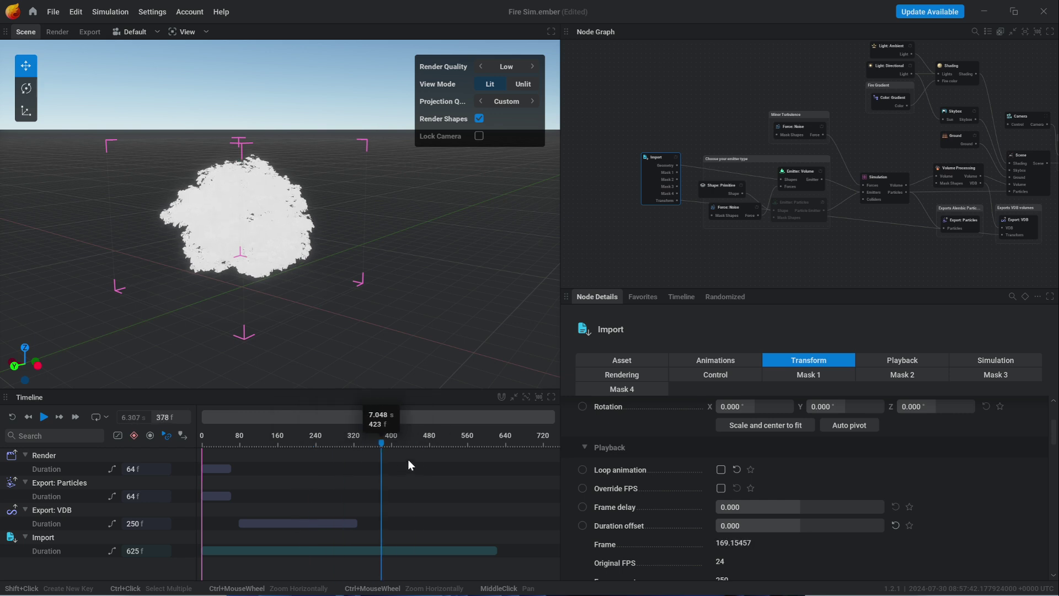
pyautogui.click(12, 417)
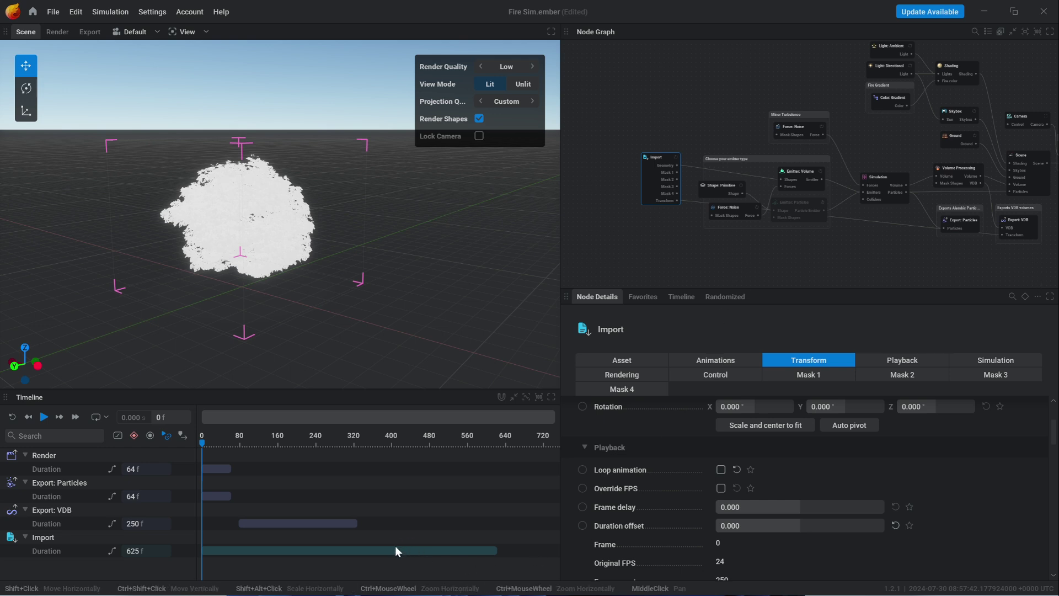
pyautogui.moveTo(204, 445); pyautogui.dragTo(468, 442)
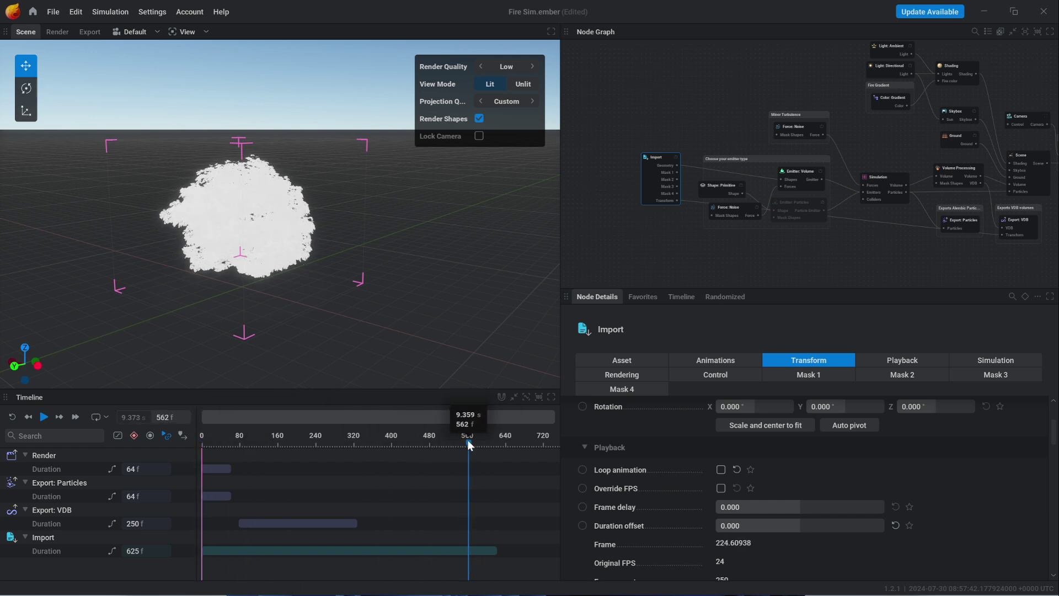
# - Set the Simulation node's timestep to 24 Hz to match the imported animation's original FPS
pyautogui.click(880, 177)
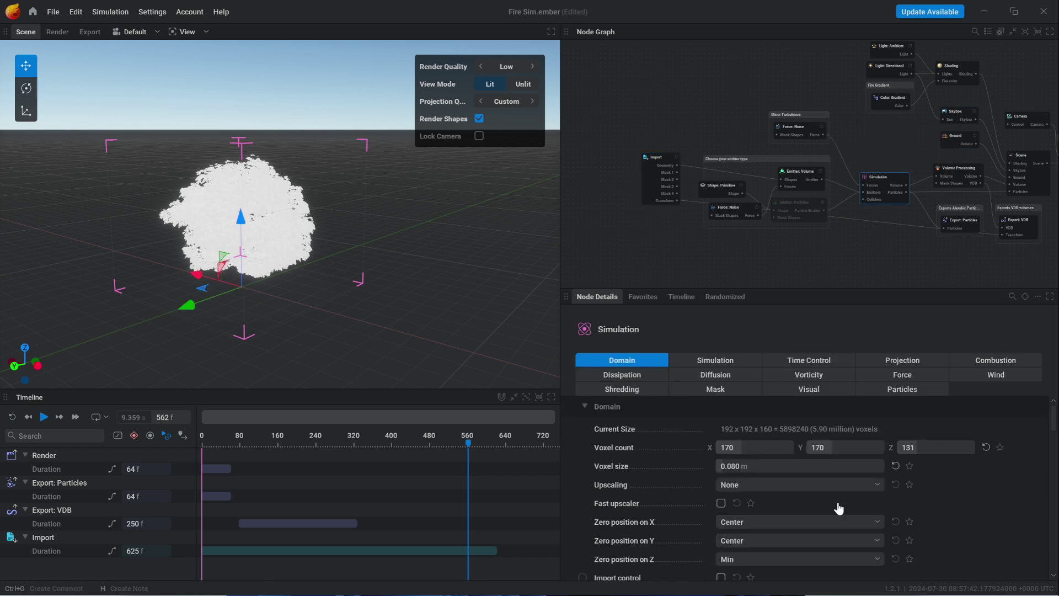
pyautogui.scroll(-10, 839, 507)
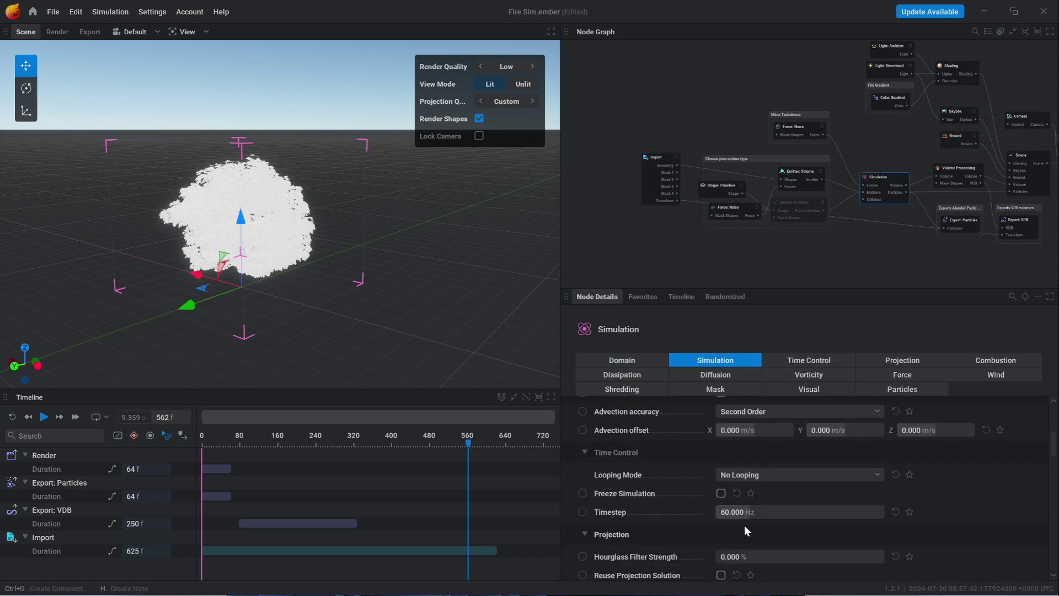
pyautogui.click(766, 511)
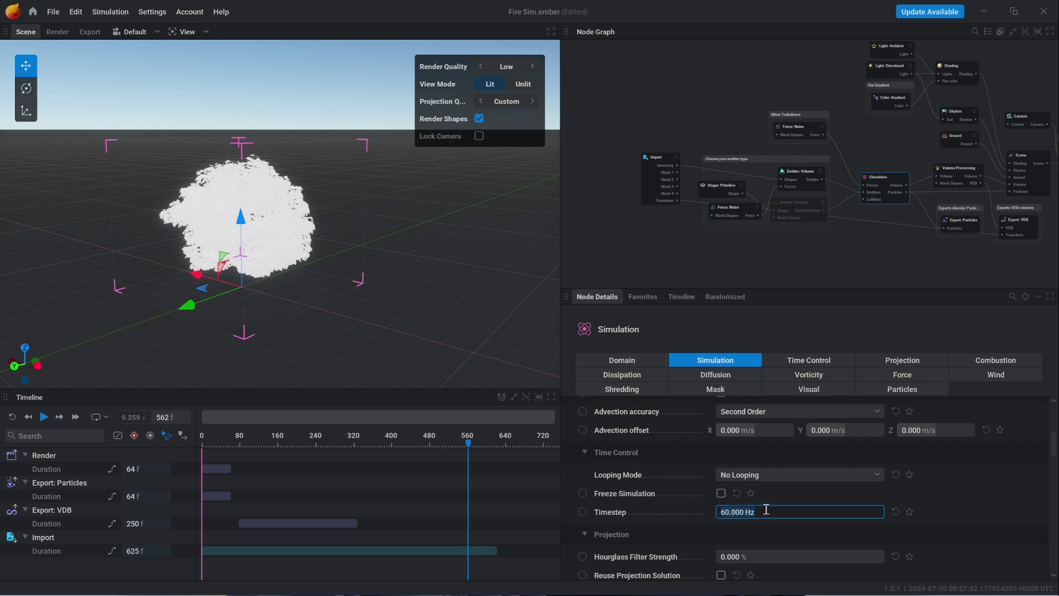
pyautogui.write('24')
pyautogui.press('Return')
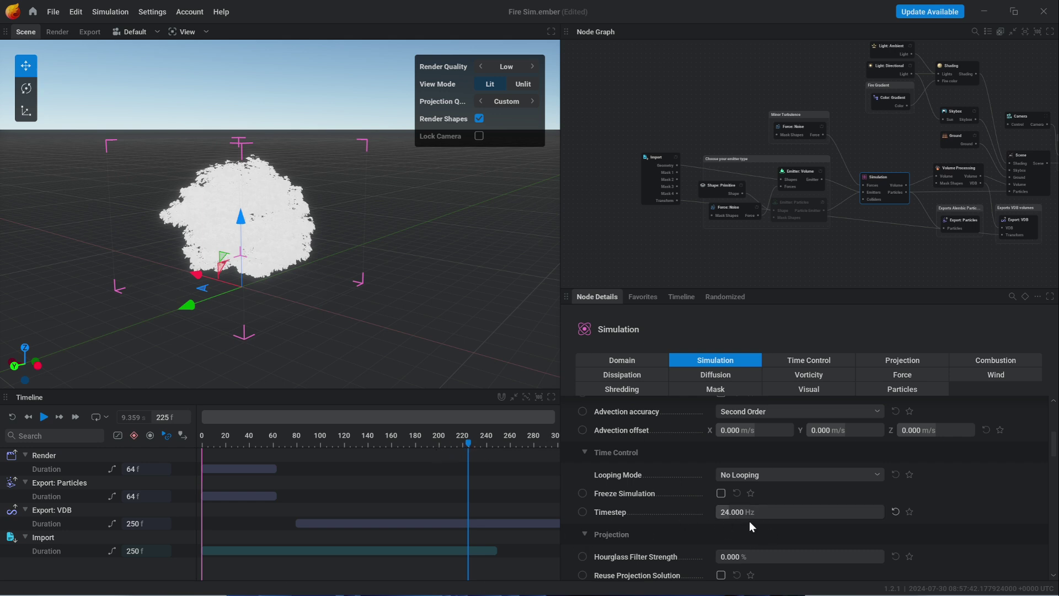
# - Move the playhead back to 7.731 s and vary the simulation timestep through 80 Hz and 50 Hz to 83 Hz
pyautogui.moveTo(468, 442); pyautogui.dragTo(422, 478)
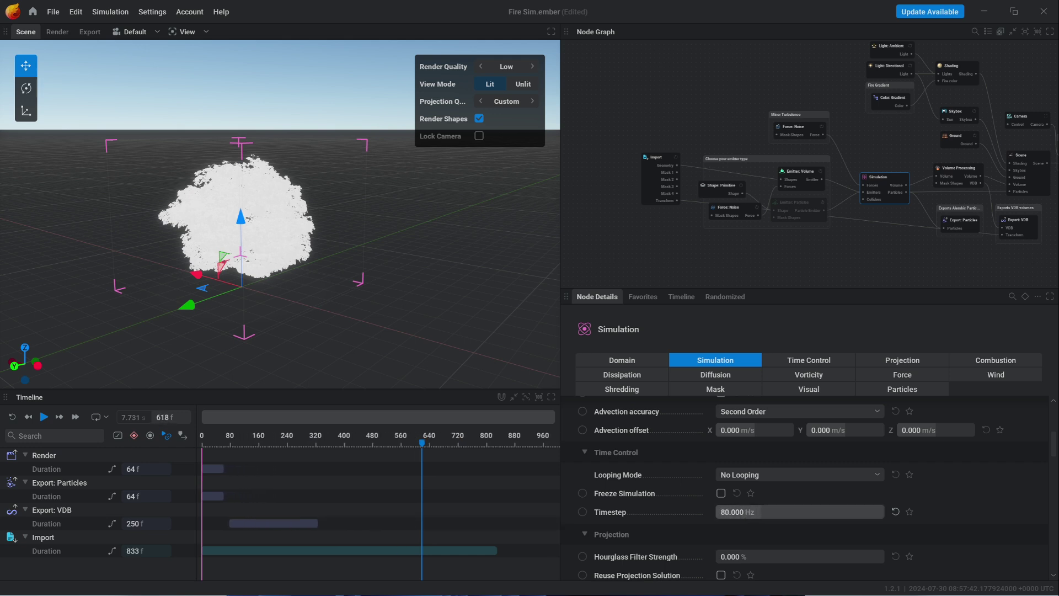
pyautogui.moveTo(734, 512); pyautogui.dragTo(745, 514)
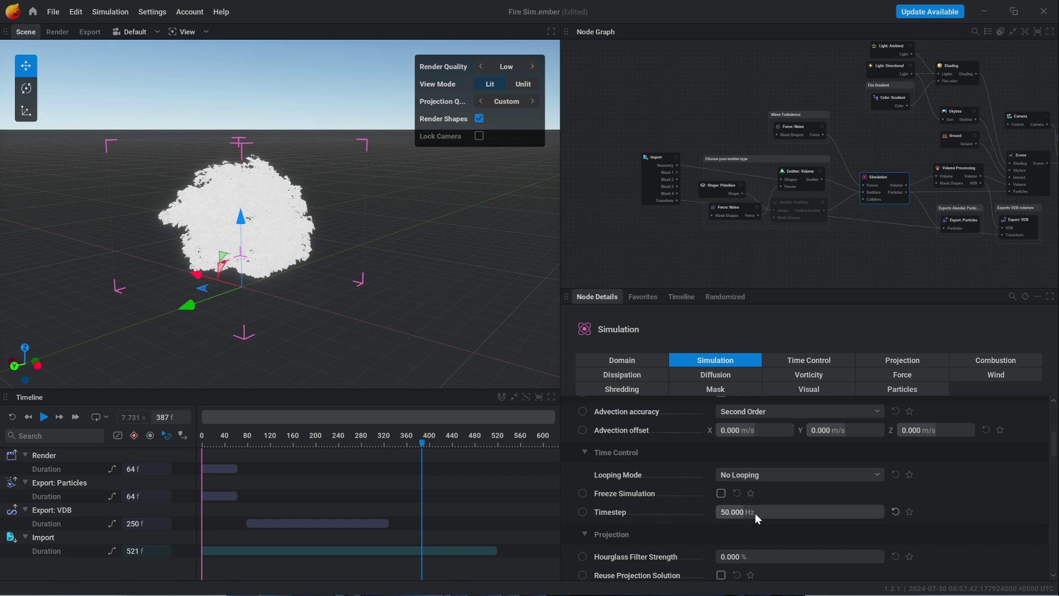
pyautogui.moveTo(753, 512)
pyautogui.mouseDown()
pyautogui.moveTo(738, 512)
pyautogui.moveTo(771, 512)
pyautogui.mouseUp()
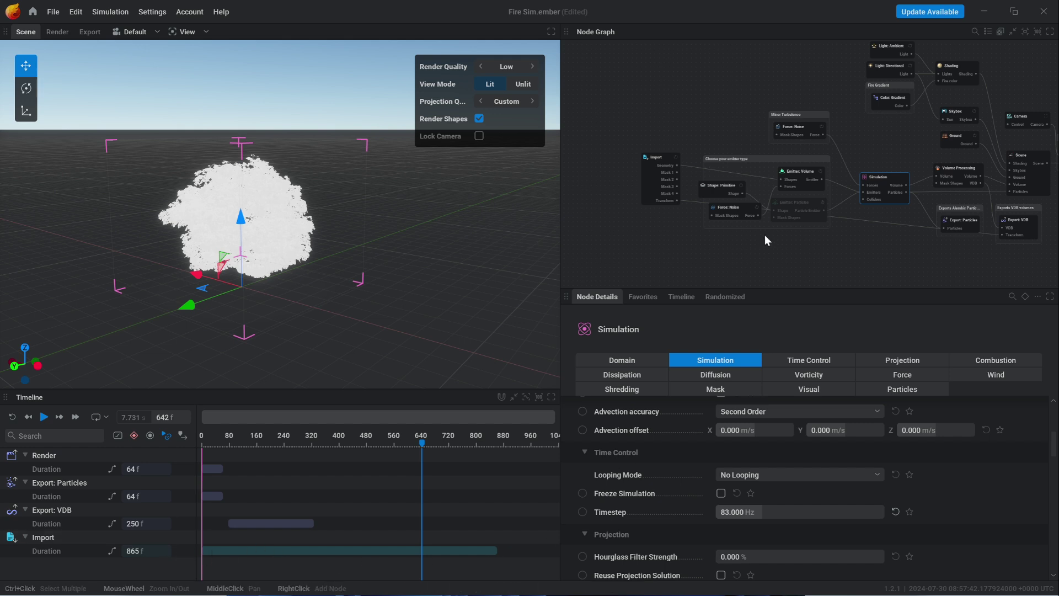
# - Try Override FPS in the Import node's playback settings and switch the override back off
pyautogui.click(648, 177)
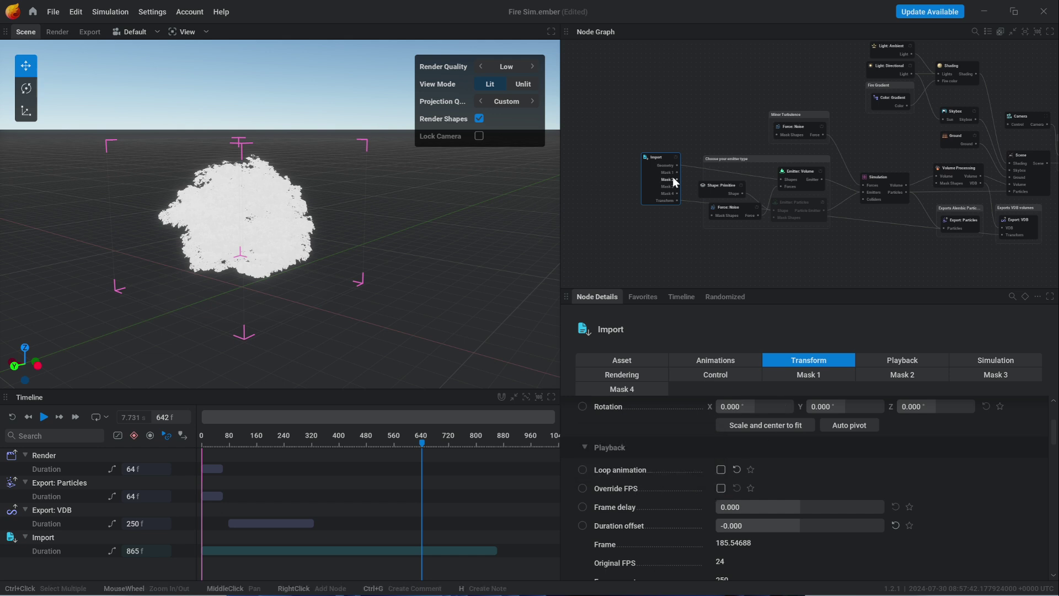
pyautogui.scroll(3, 674, 182)
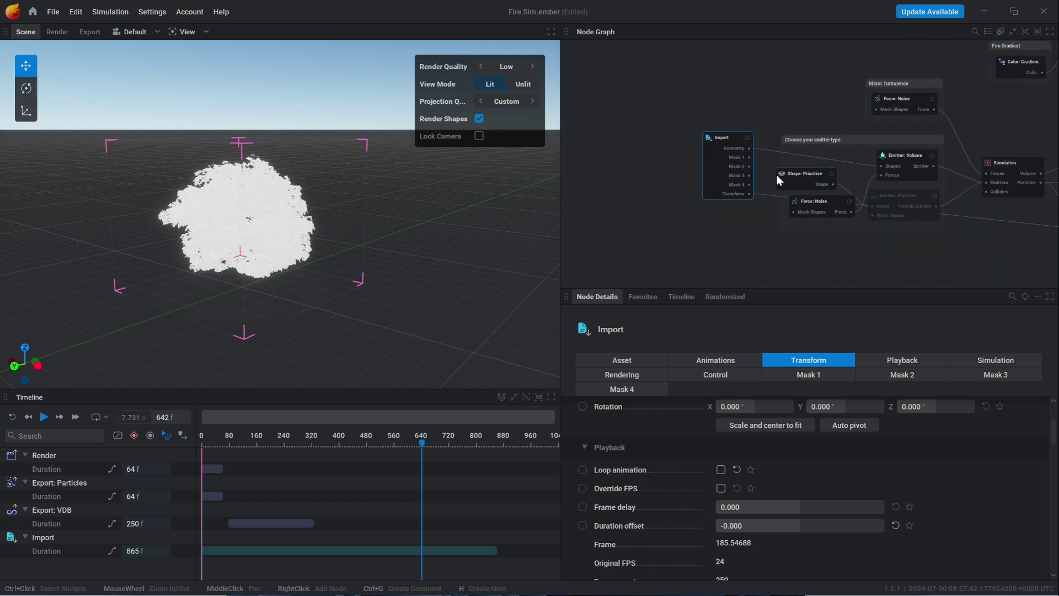
pyautogui.hscroll(3, 802, 145)
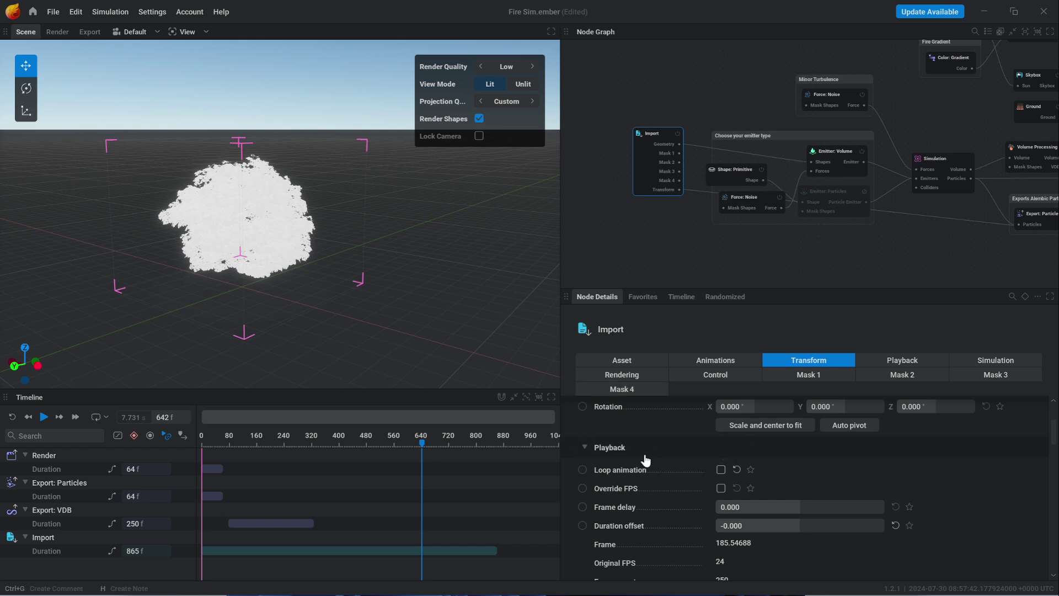
pyautogui.click(720, 488)
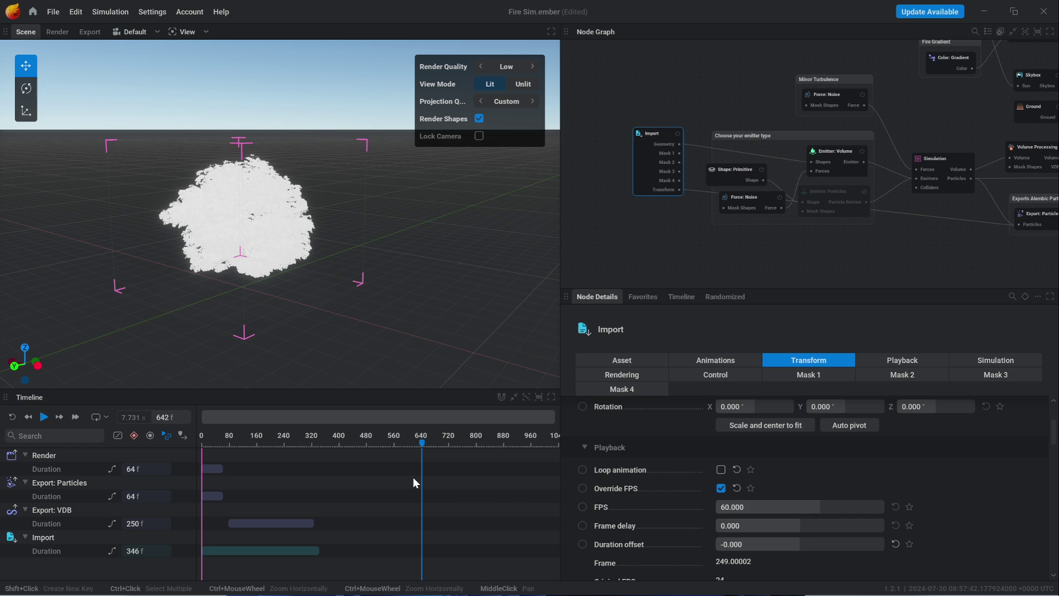
pyautogui.click(721, 488)
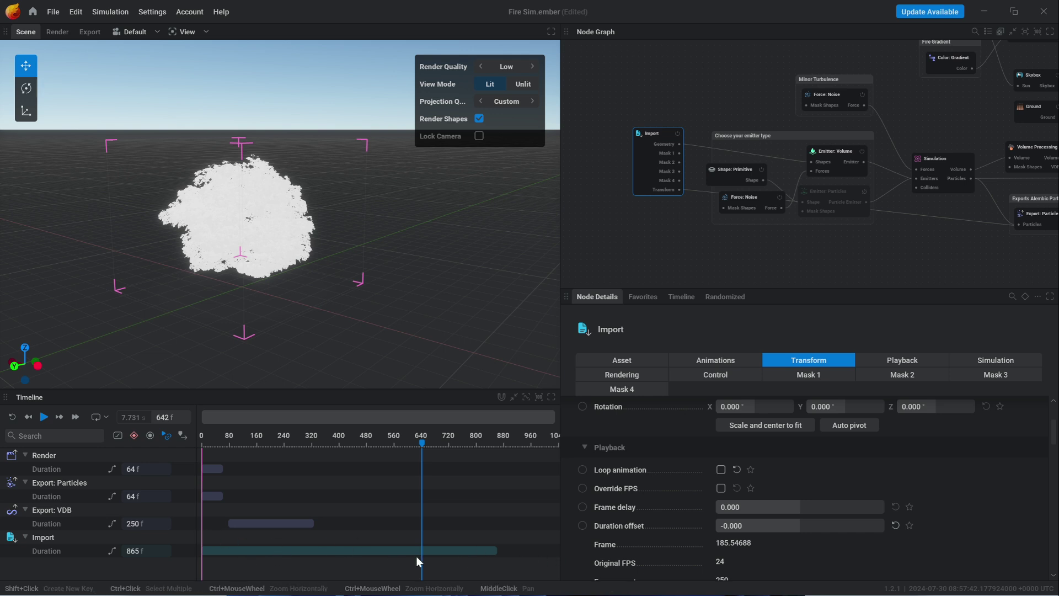
# - Enable Override FPS at 60 on the Import node and scrub the timeline back to frame 197
pyautogui.click(722, 489)
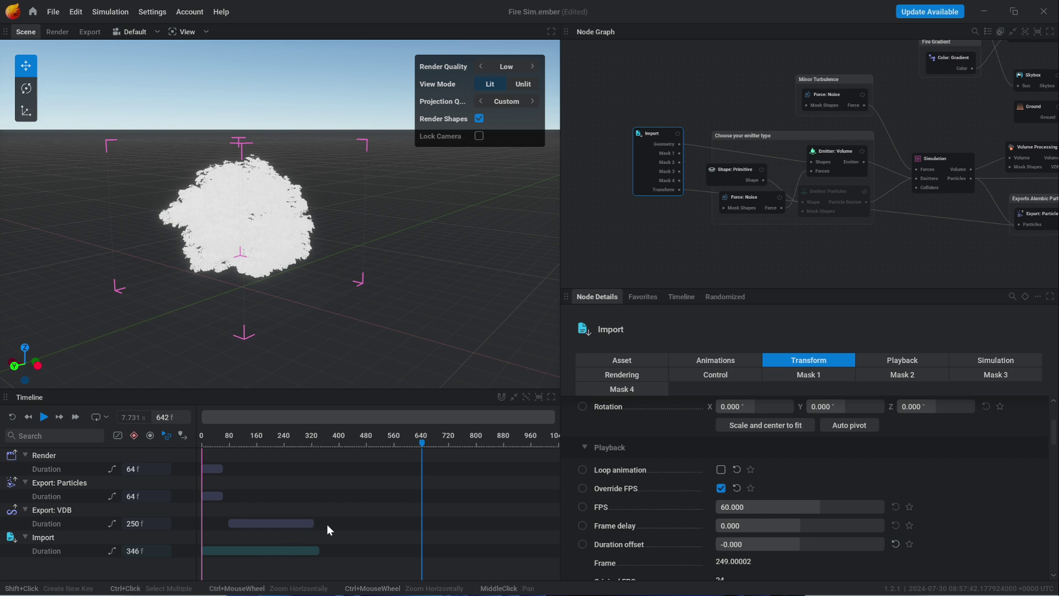
pyautogui.moveTo(422, 447); pyautogui.dragTo(247, 483)
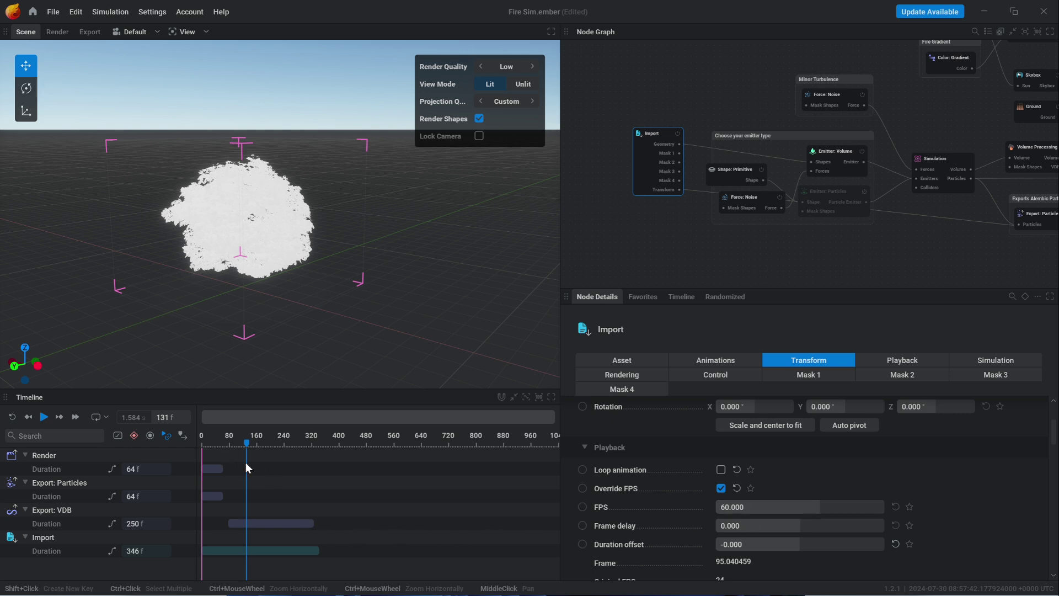
pyautogui.moveTo(246, 462); pyautogui.dragTo(269, 444)
# - Set the Simulation node's timestep to 60 Hz to match the Import node's override FPS
pyautogui.click(937, 157)
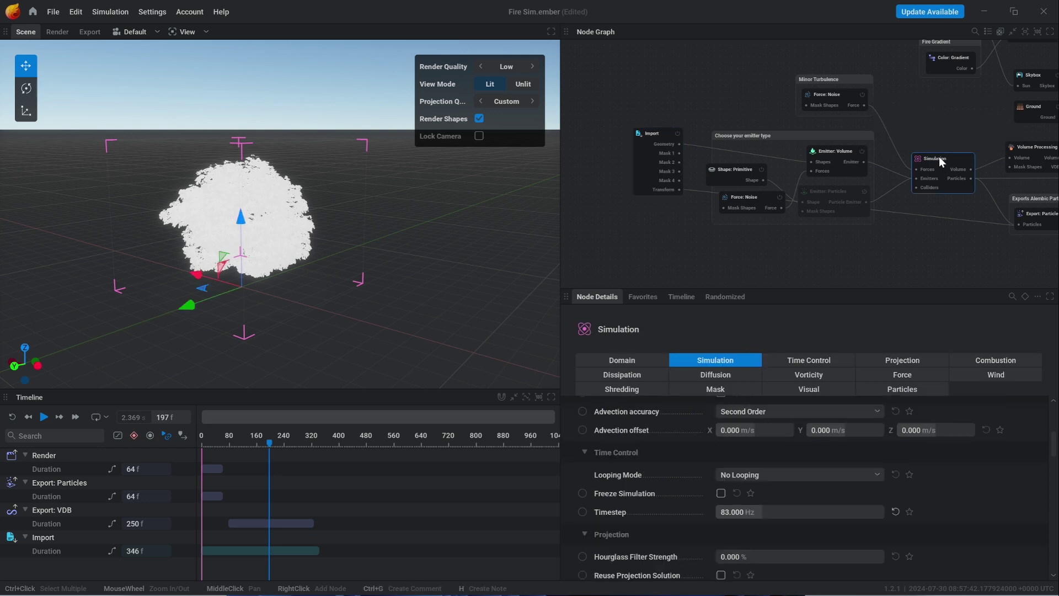
pyautogui.click(787, 510)
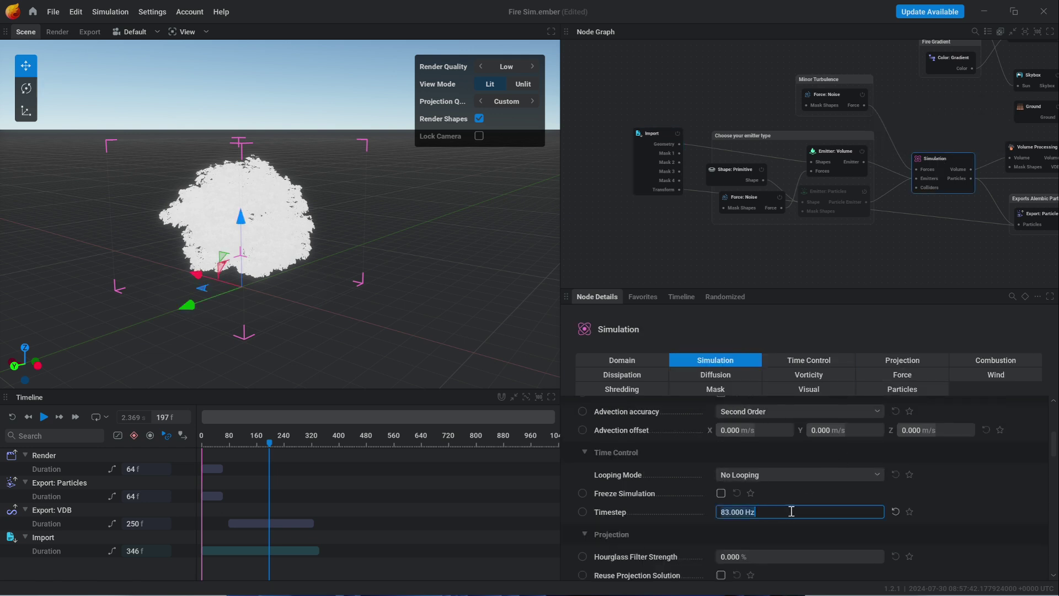
pyautogui.write('60')
pyautogui.press('Return')
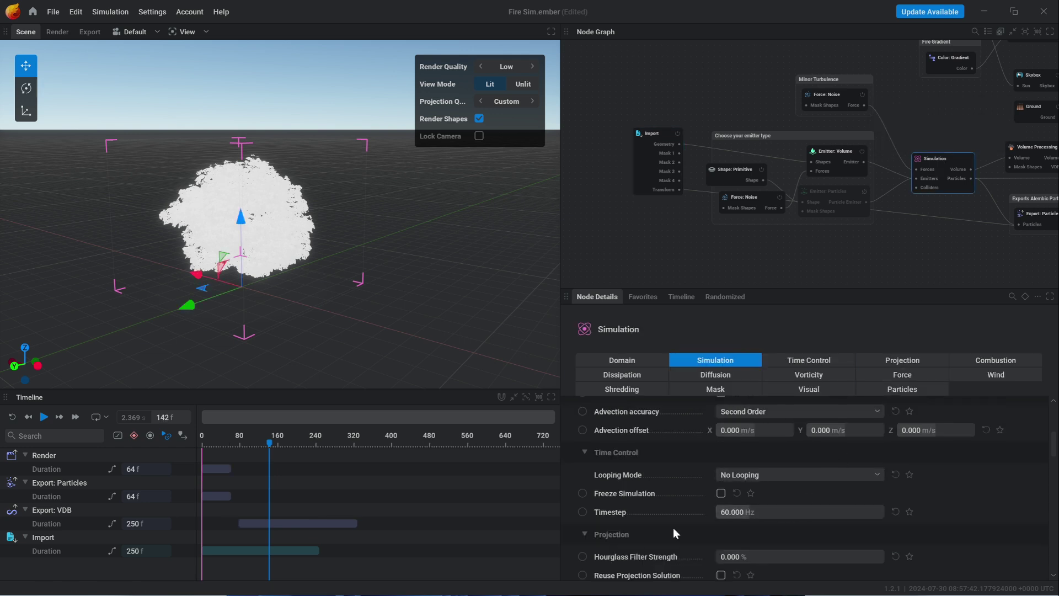
# - Move the playhead to frame 194 and switch the Import node's Override FPS off and on again to compare the animation's duration
pyautogui.click(650, 160)
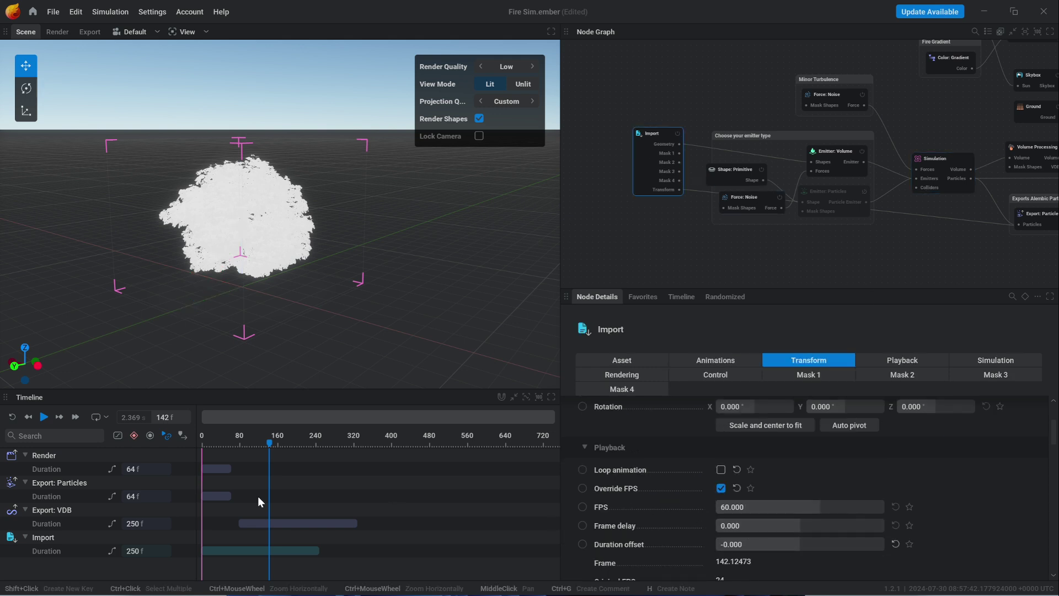
pyautogui.moveTo(270, 444); pyautogui.dragTo(293, 441)
pyautogui.click(721, 489)
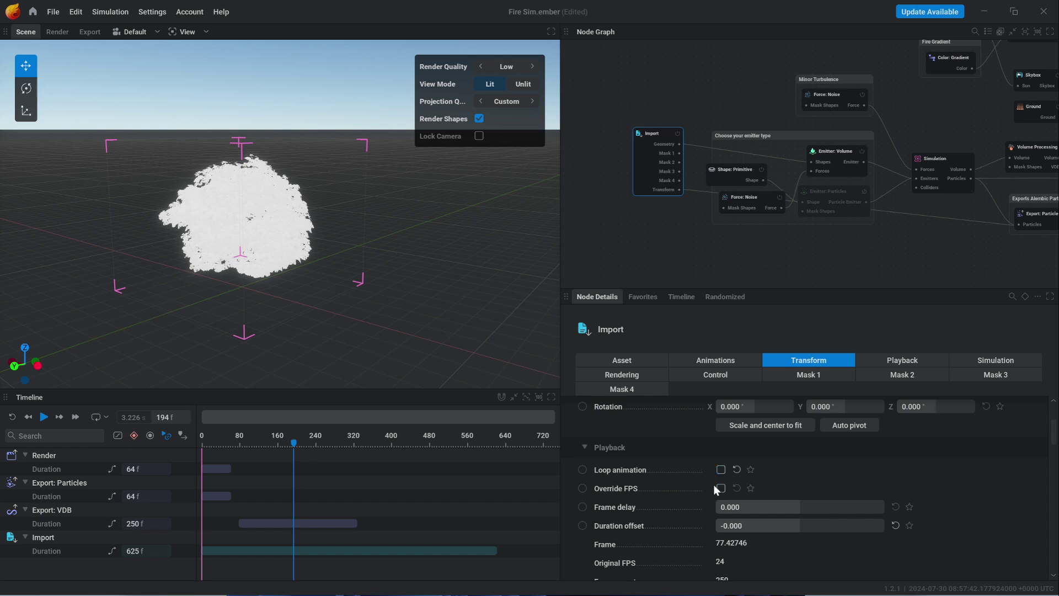
pyautogui.click(721, 488)
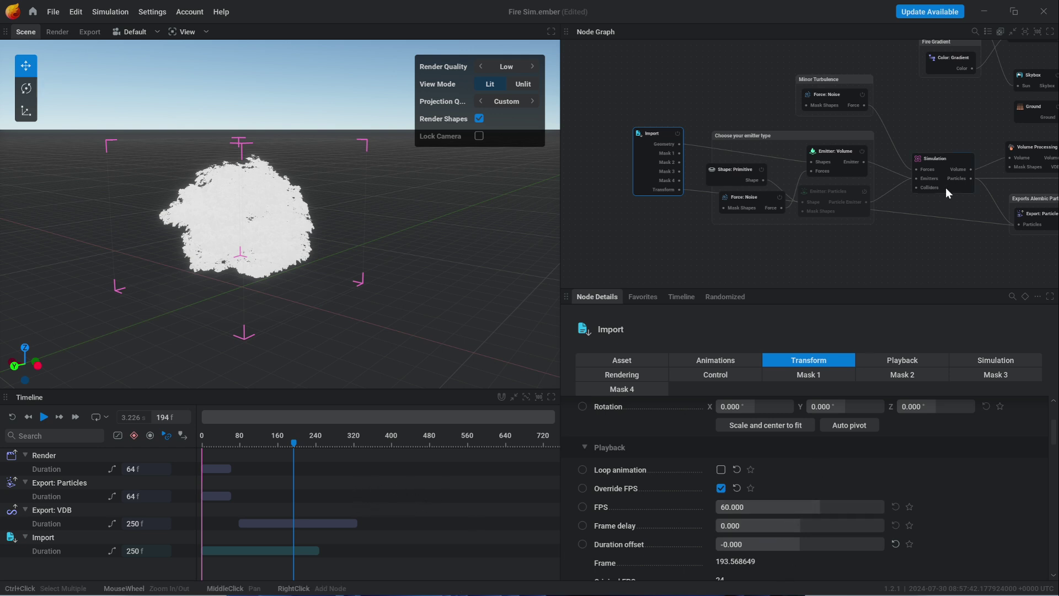
# - Raise the Simulation node's timestep to 125 Hz and move the playhead to frame 514
pyautogui.click(949, 161)
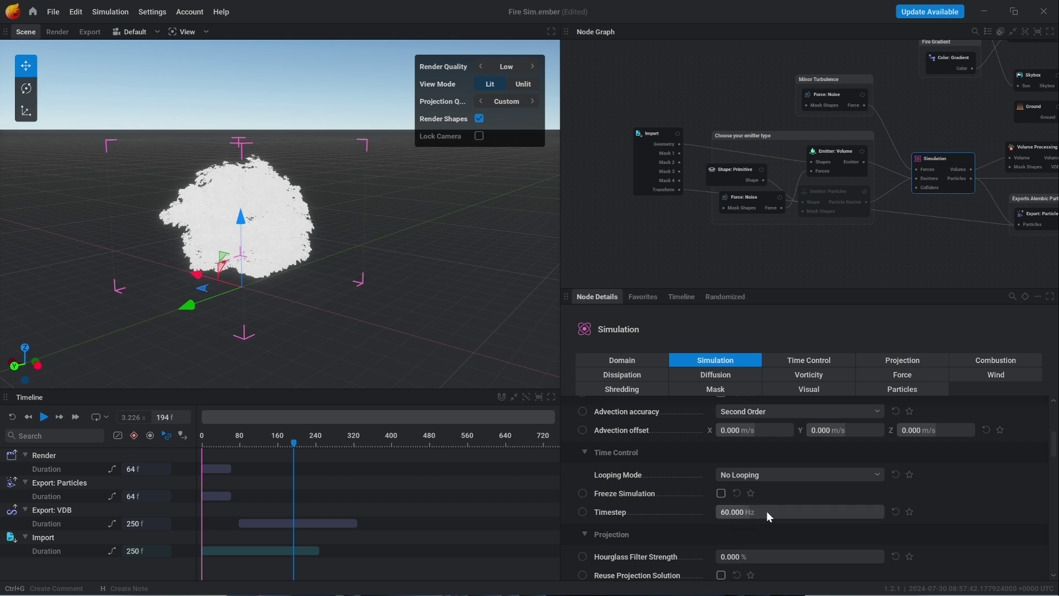
pyautogui.moveTo(766, 511); pyautogui.dragTo(810, 511)
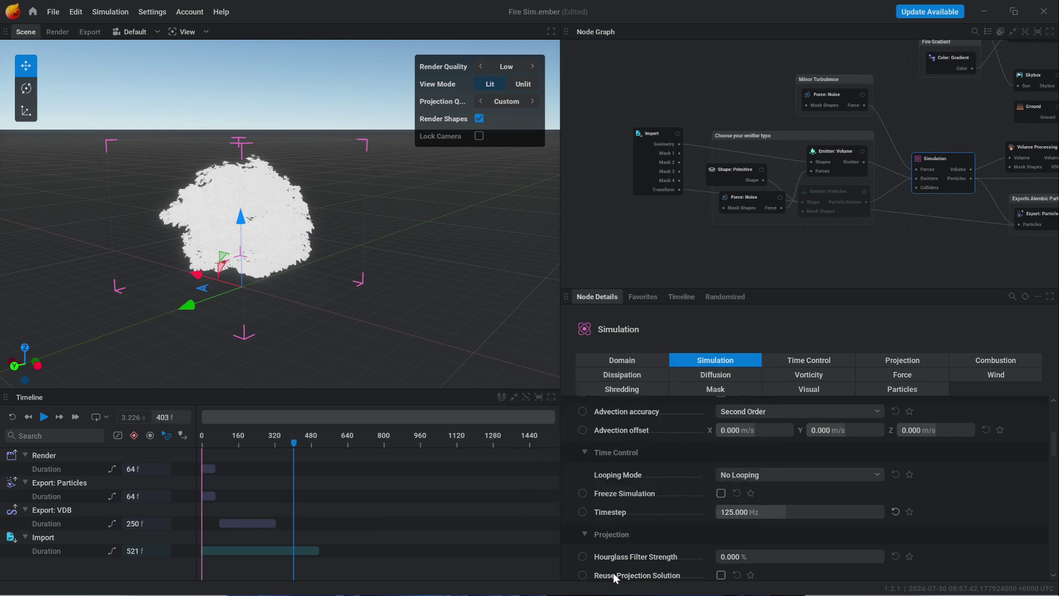
pyautogui.moveTo(293, 445); pyautogui.dragTo(319, 437)
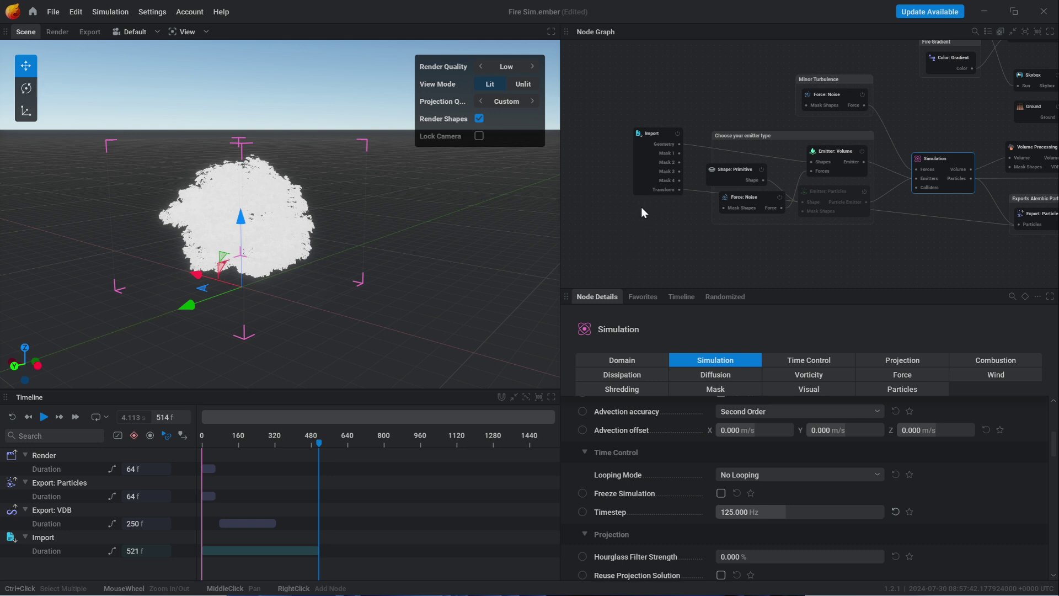
# - Set the Import node's override FPS to 125 to match the simulation timestep
pyautogui.click(646, 177)
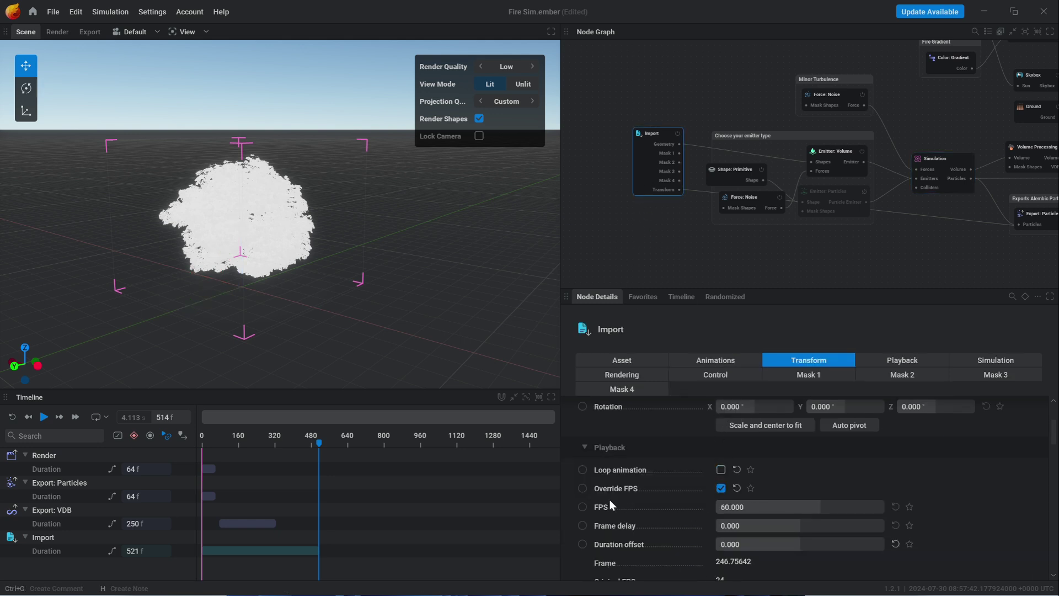
pyautogui.click(793, 505)
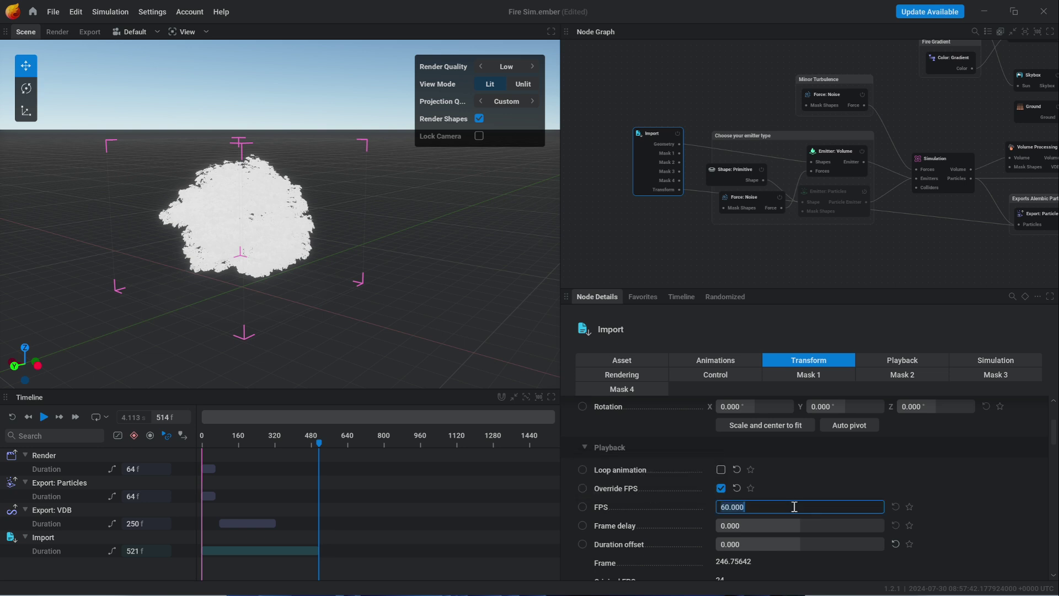
pyautogui.write('125')
pyautogui.press('Return')
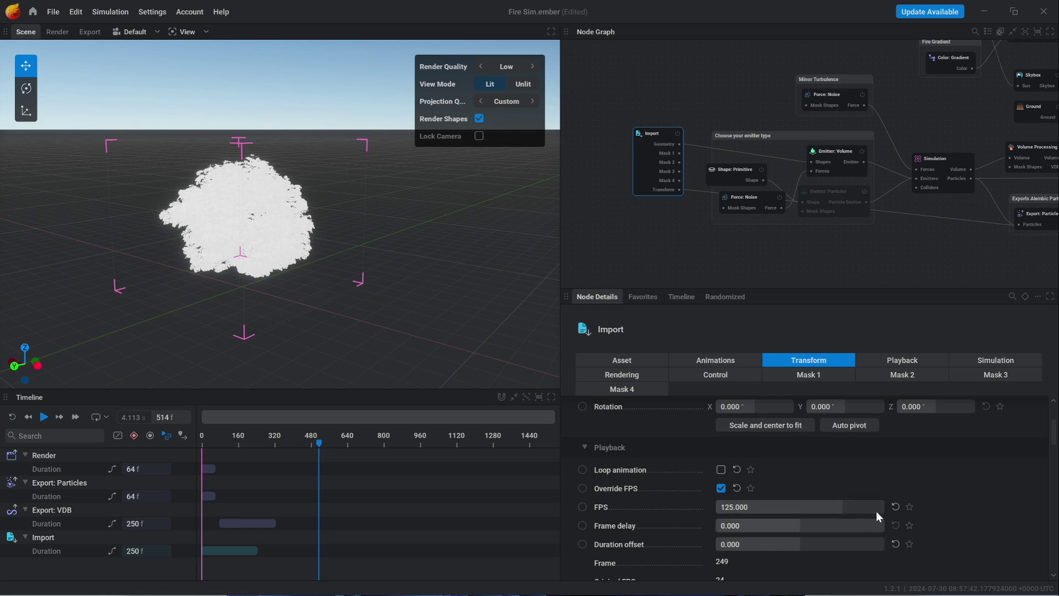
# - Show the Simulation node's settings, scrub back to frame 0, and play the fire simulation until about frame 229
pyautogui.click(943, 163)
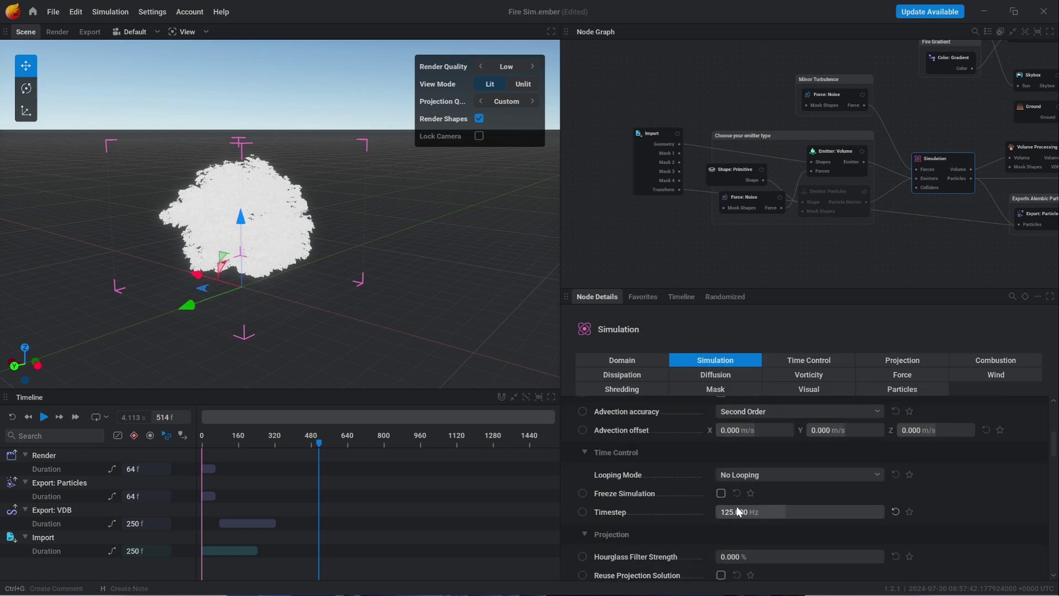
pyautogui.moveTo(320, 447); pyautogui.dragTo(255, 452)
pyautogui.moveTo(256, 451); pyautogui.dragTo(181, 477)
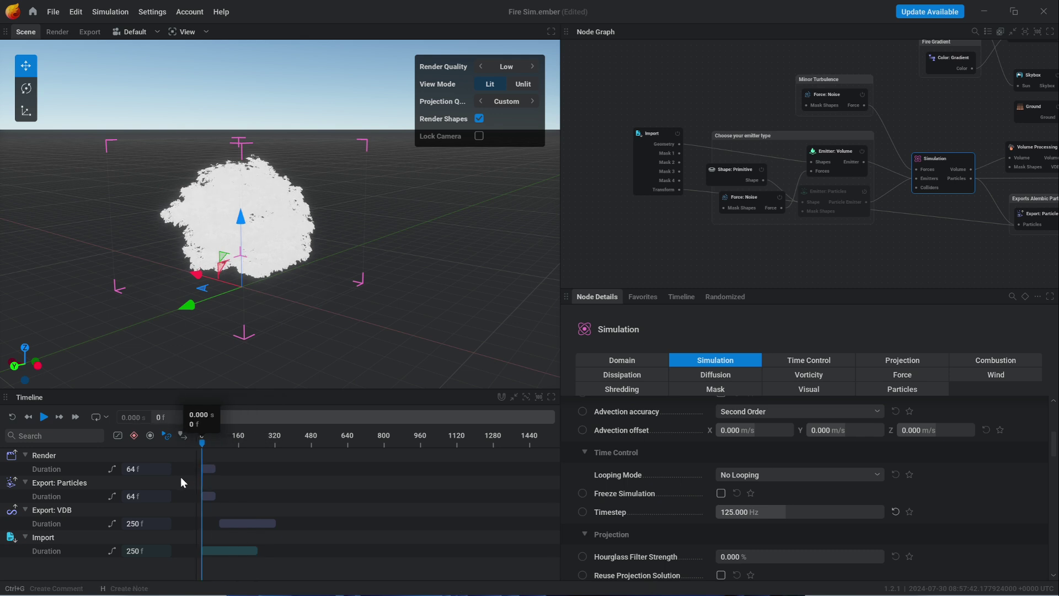
pyautogui.click(44, 417)
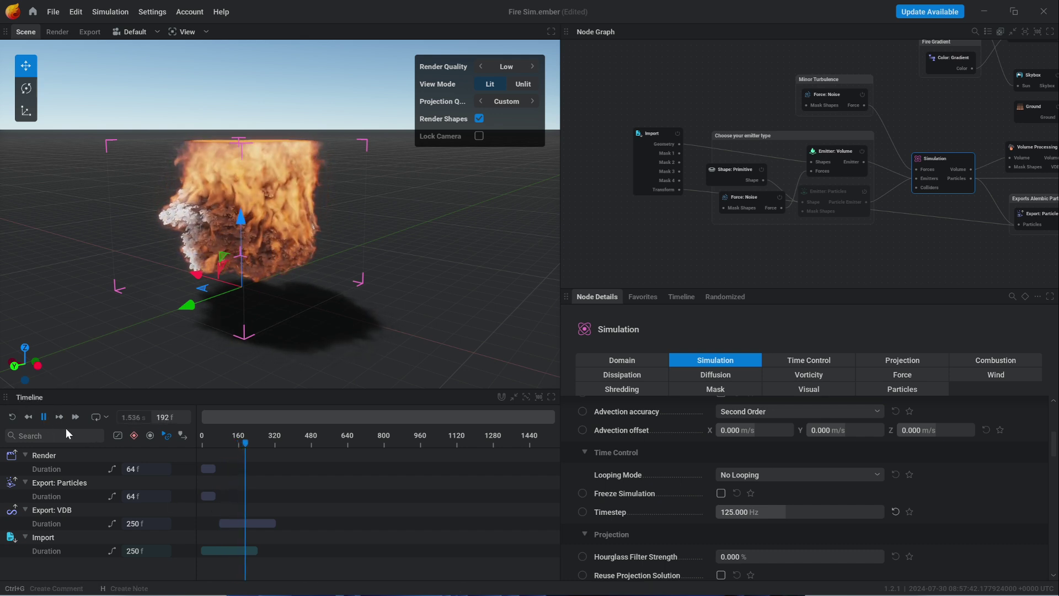
pyautogui.click(44, 417)
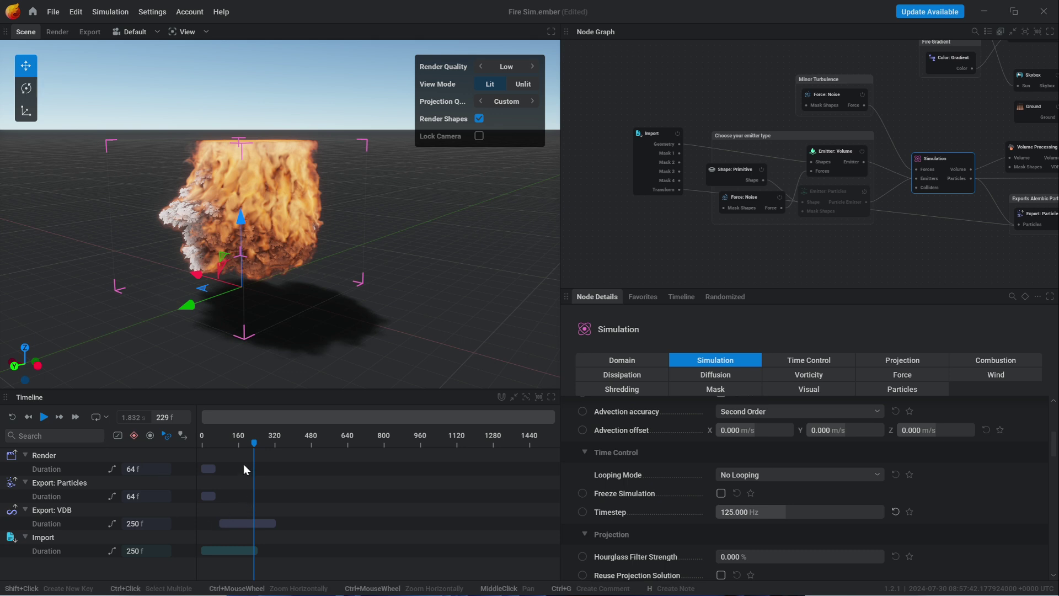
# - Replay the fire simulation from frame 0, pause it at about frame 253, and show the Import node's playback settings
pyautogui.click(211, 443)
pyautogui.click(200, 452)
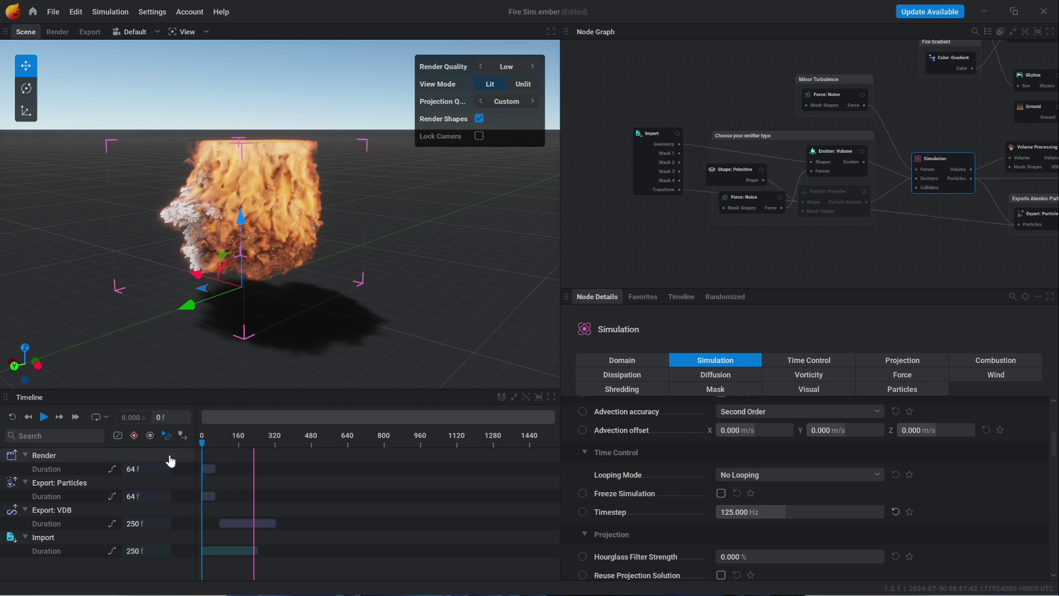
pyautogui.click(44, 417)
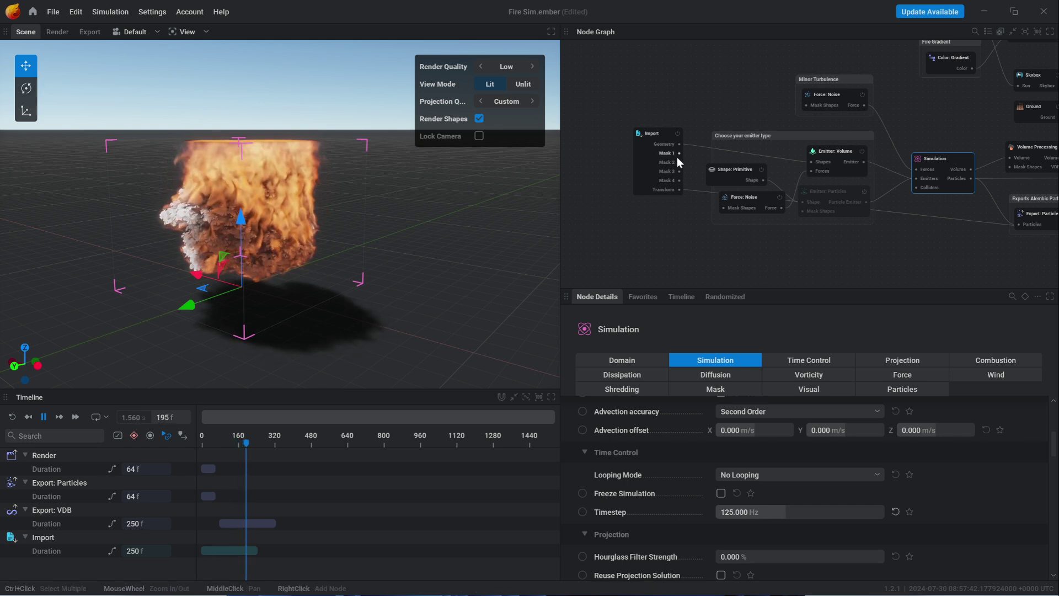
pyautogui.click(43, 416)
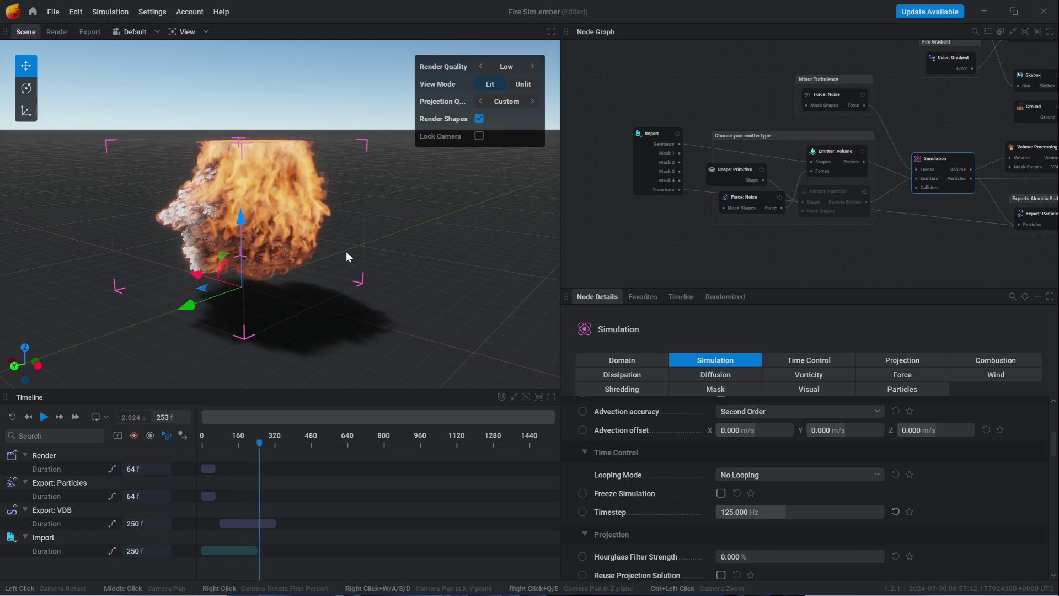
pyautogui.click(646, 140)
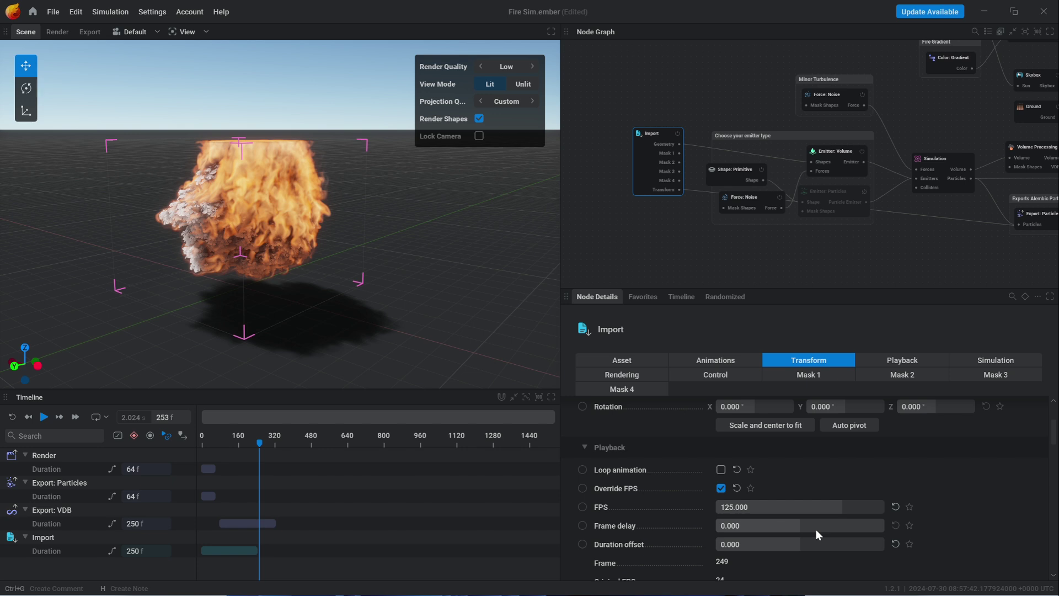